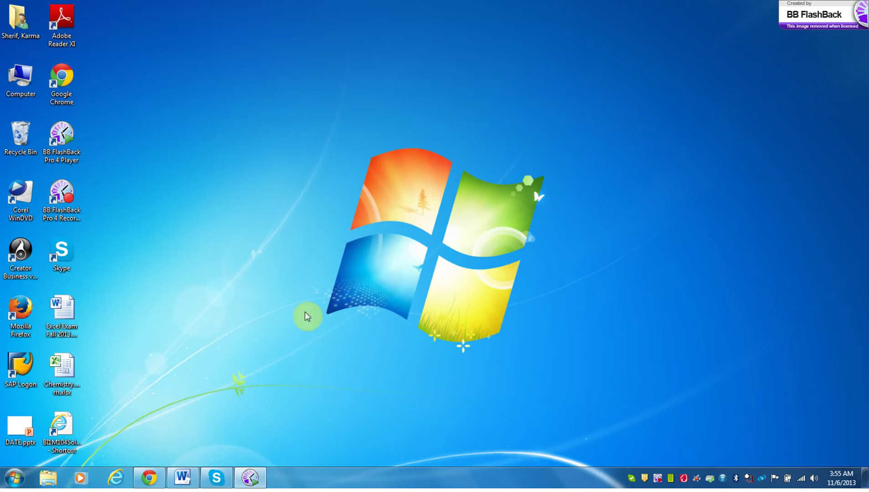
- Bring the Blackboard announcement back on screen and open a new blank Chrome tab
left_click(149, 477)
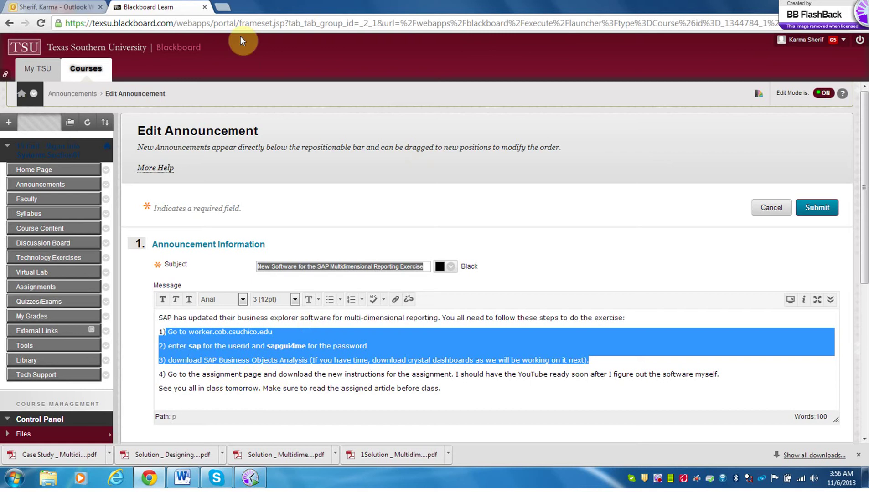
left_click(224, 11)
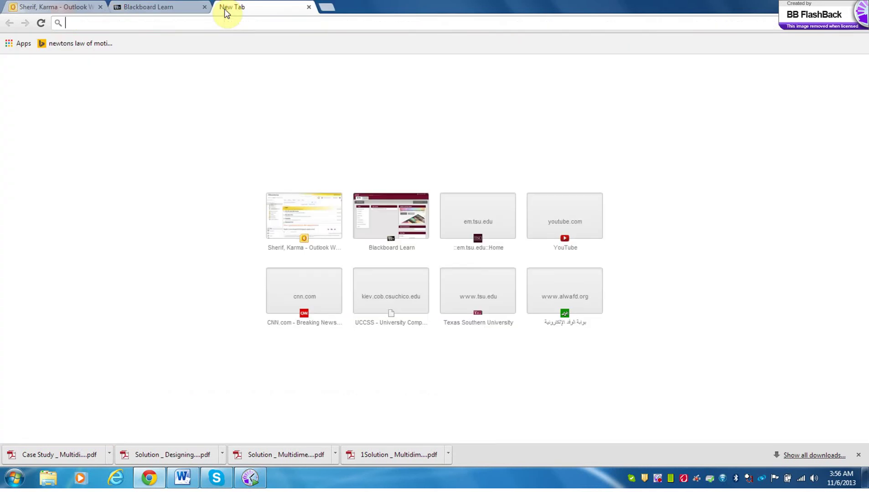
- Go to worker.cob.csuchico.edu and sign in with the site's user name and password
type("worker.cob.csuchico.edu")
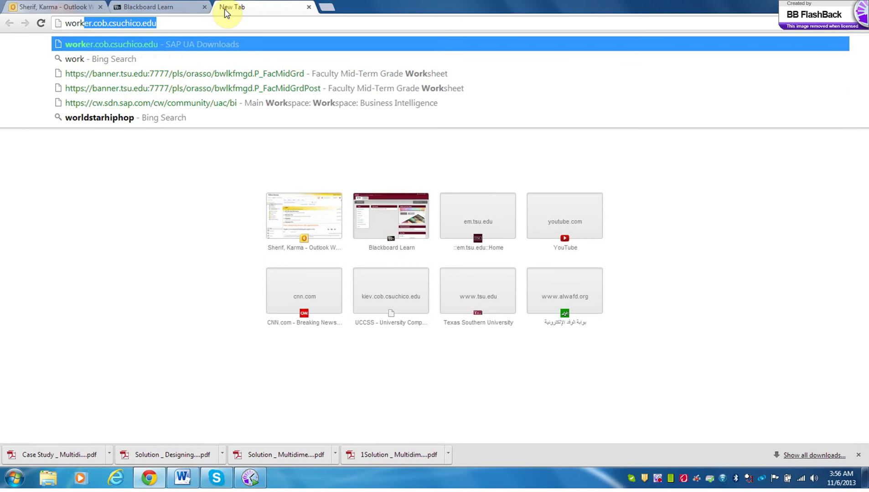
key("Return")
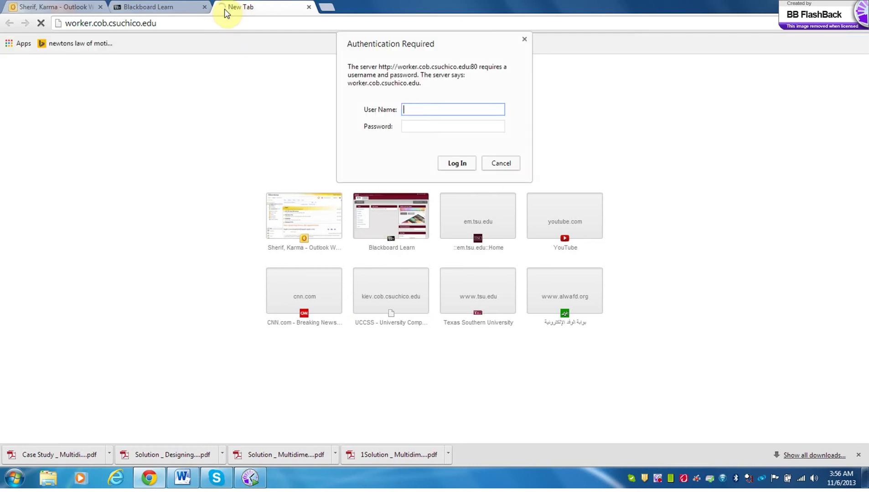
type("sap")
key("Tab")
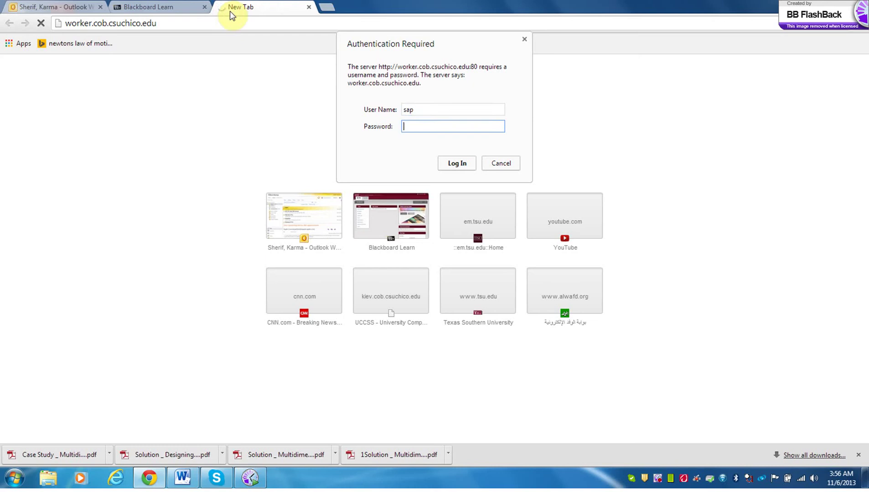
type("*********")
key("Return")
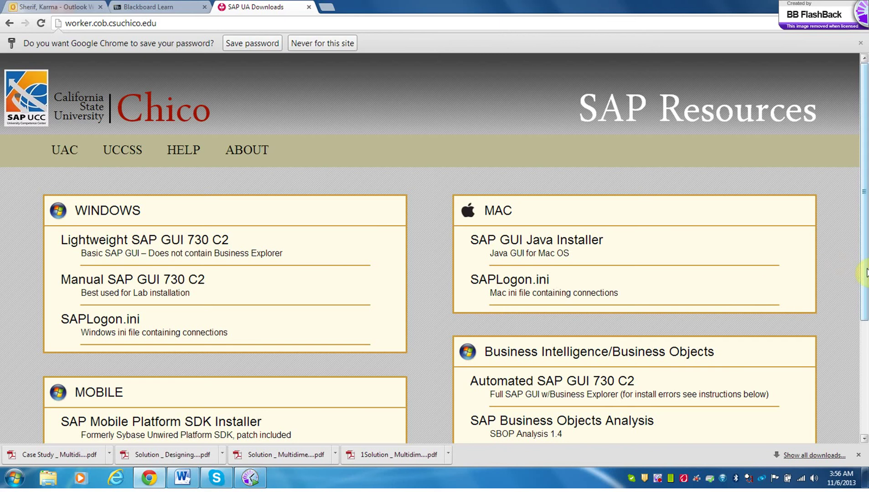
- Scroll to the Business Intelligence/Business Objects list and download SAP Business Objects Analysis
left_click_drag(866, 272, 865, 400)
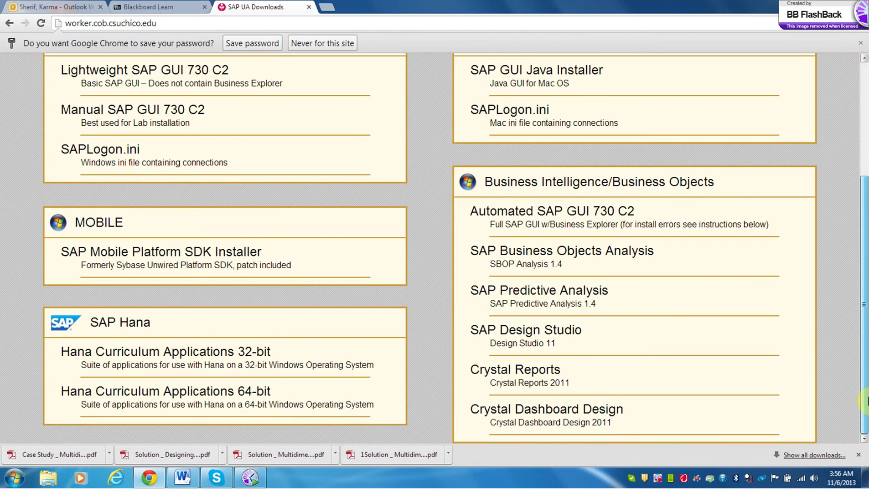
left_click(625, 259)
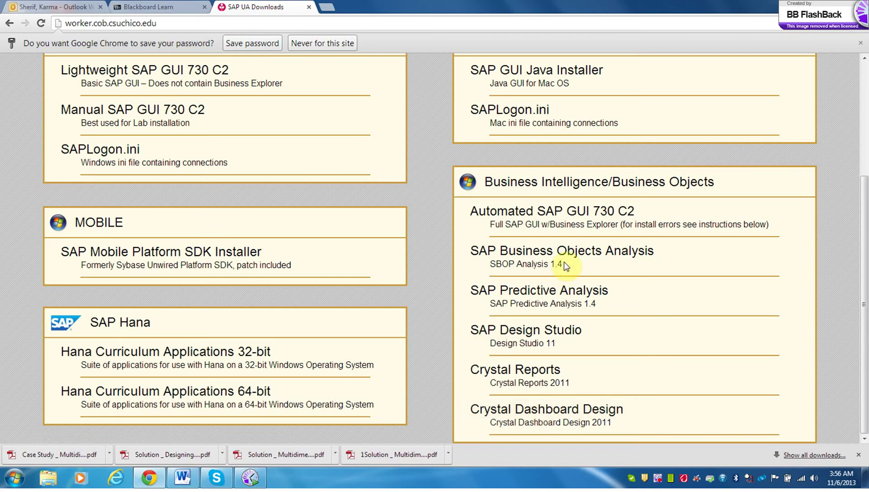
- In Downloads, check the SBOP_Analysis_1.4.zip archive, then open the SBOP_Analysis_1.4 folder with its installers
left_click(51, 480)
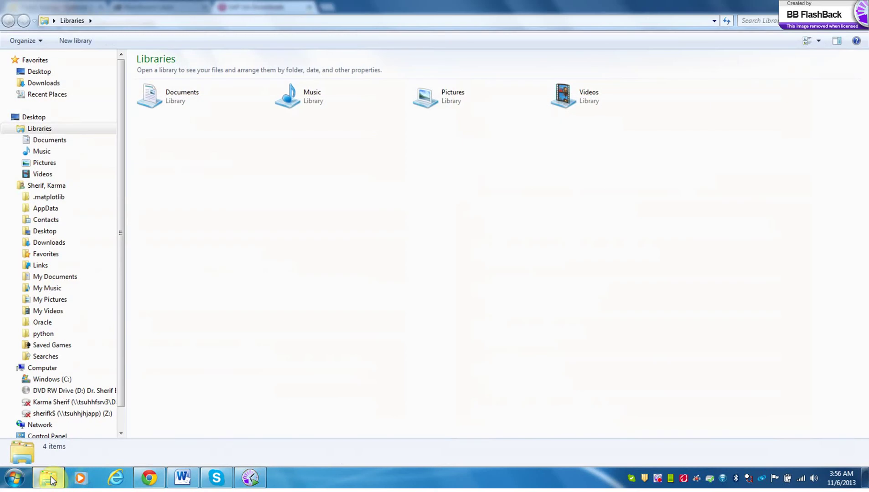
left_click(53, 83)
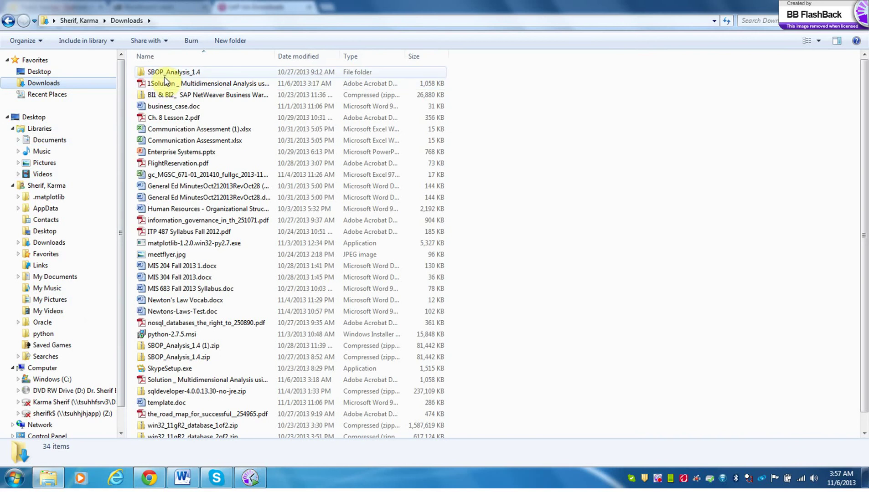
mouse_move(165, 78)
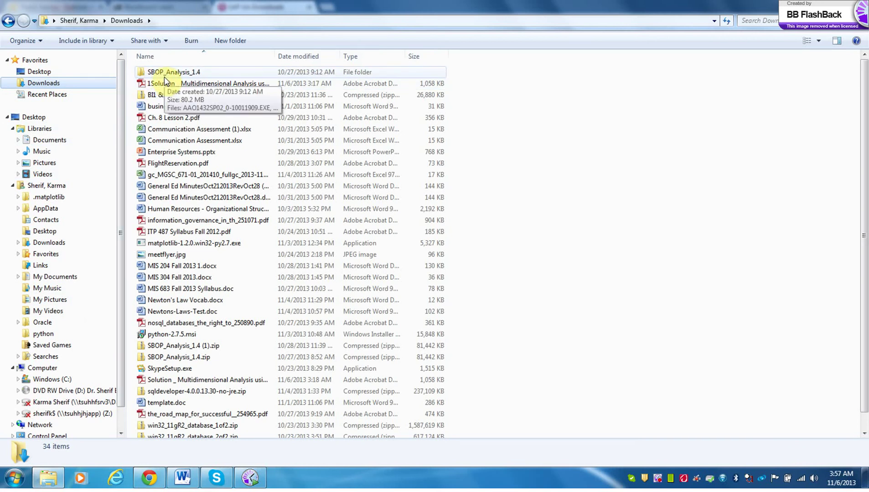
double_click(200, 358)
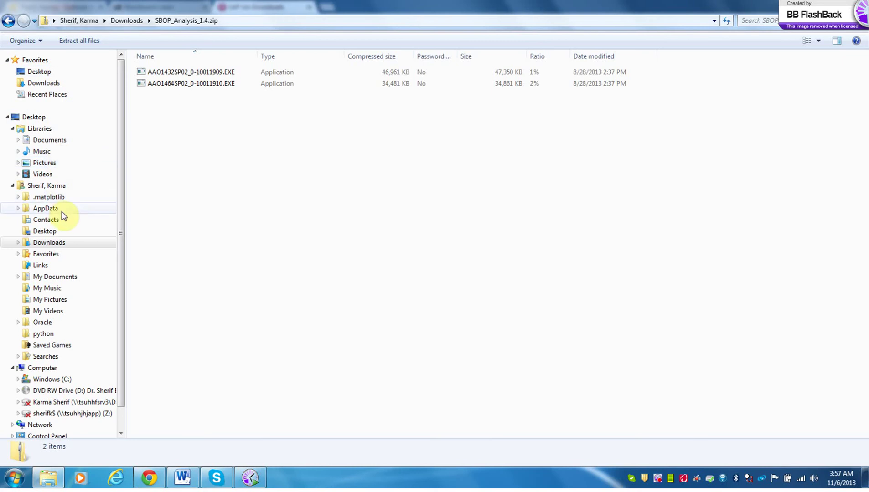
left_click(55, 246)
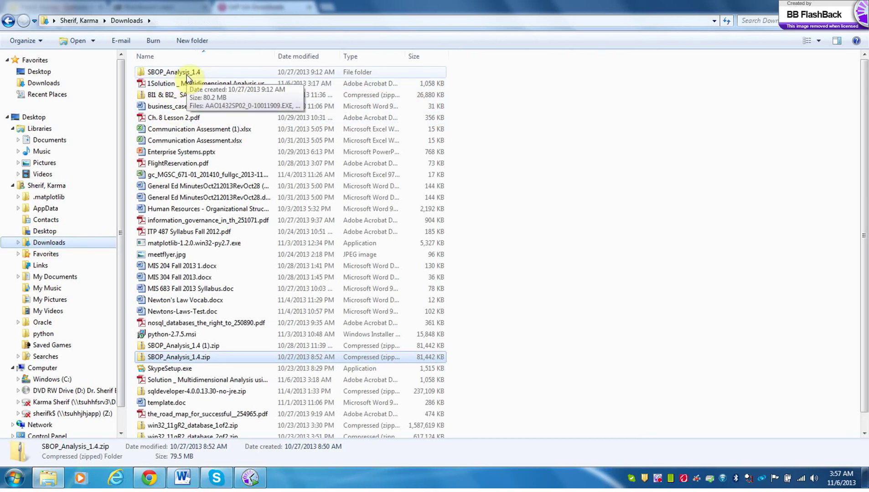
double_click(185, 73)
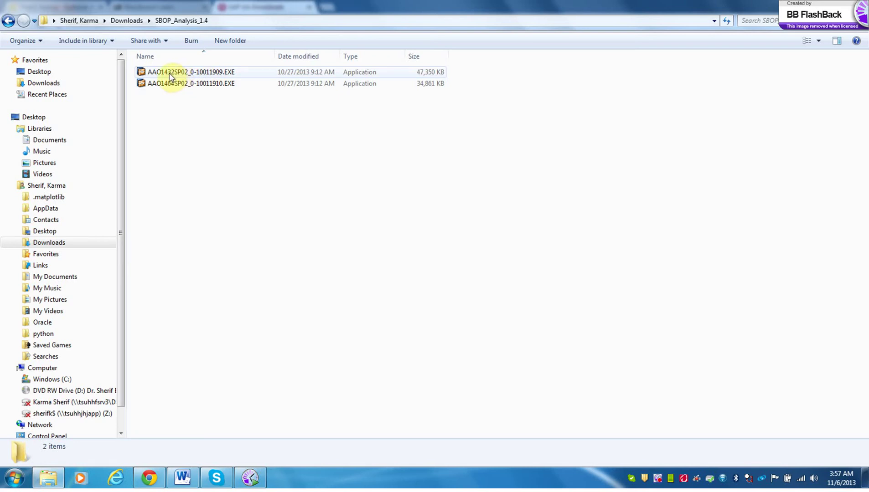
mouse_move(174, 87)
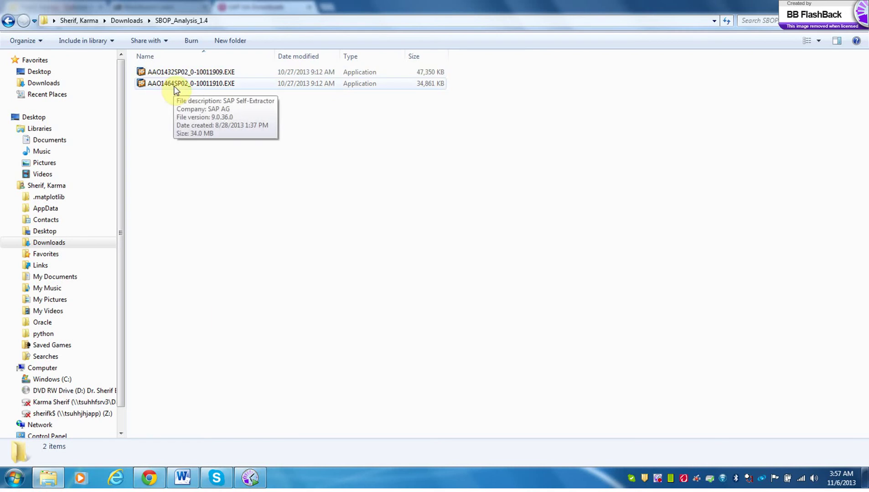
- View the computer's drives and system properties, then switch back to Chrome
left_click(15, 478)
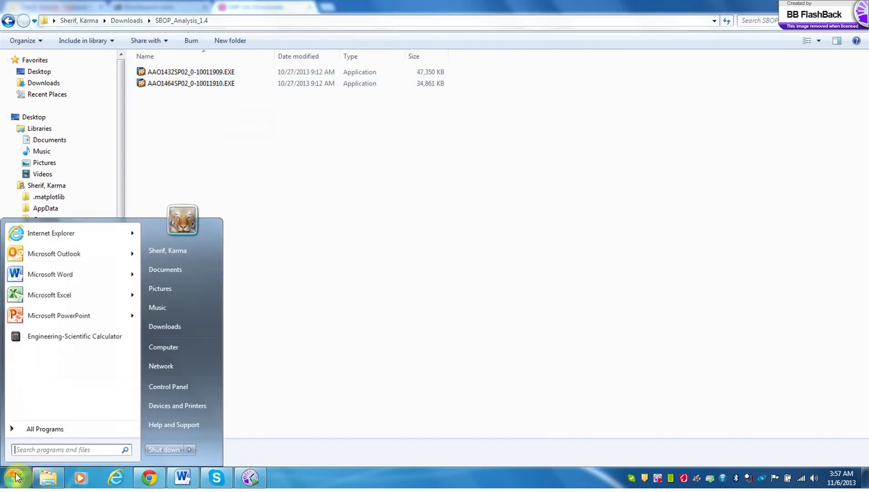
left_click(168, 352)
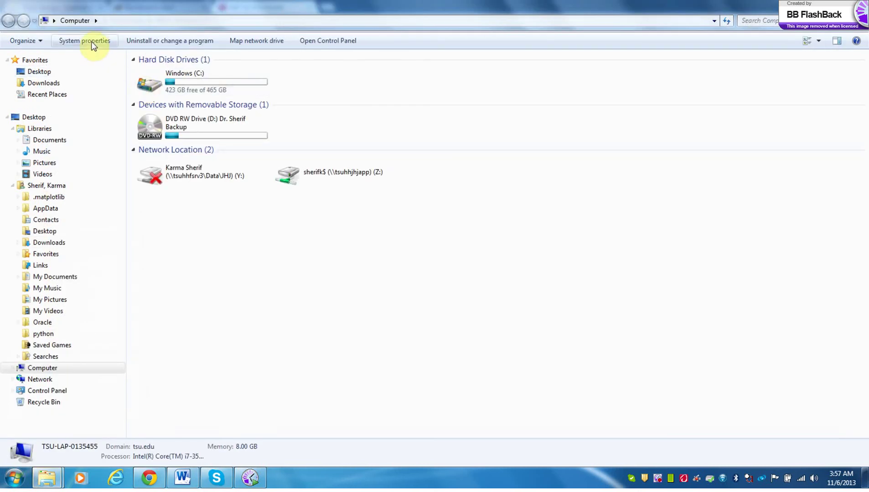
left_click(92, 42)
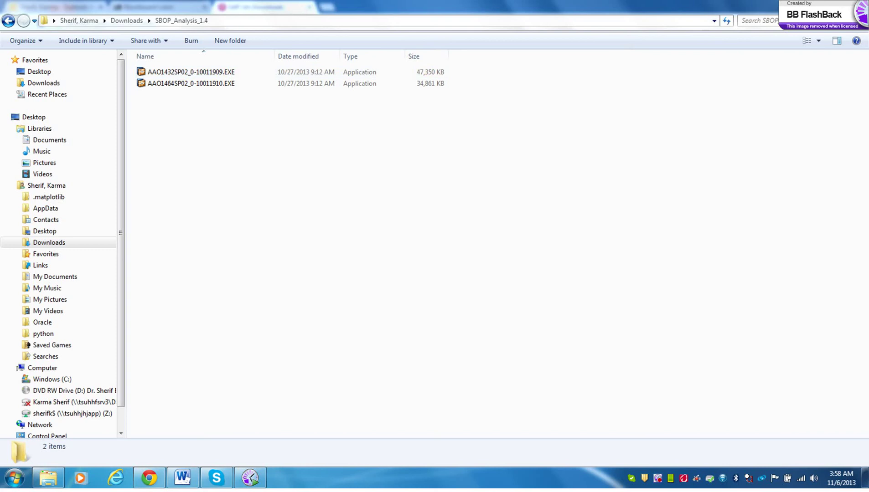
key("alt+Tab")
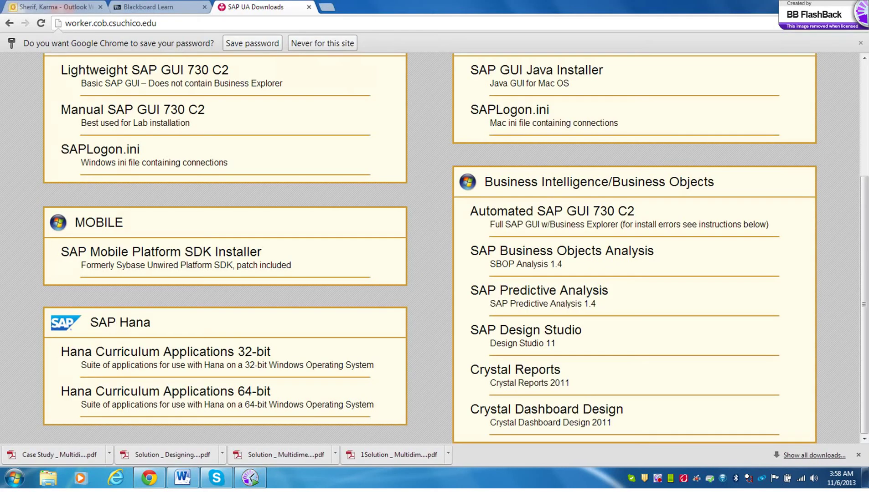
- Close the SAP UA Downloads tab and launch SAP Logon from the SAP Front End program group
left_click(309, 7)
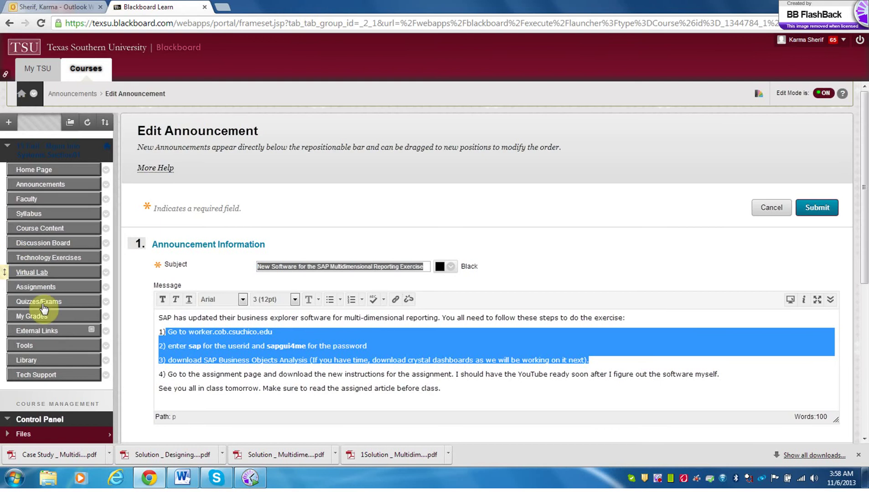
left_click(16, 477)
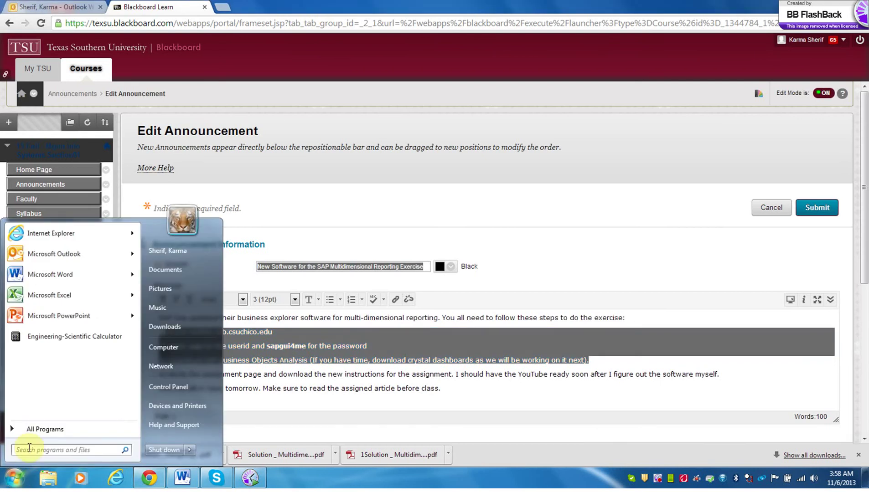
left_click(44, 431)
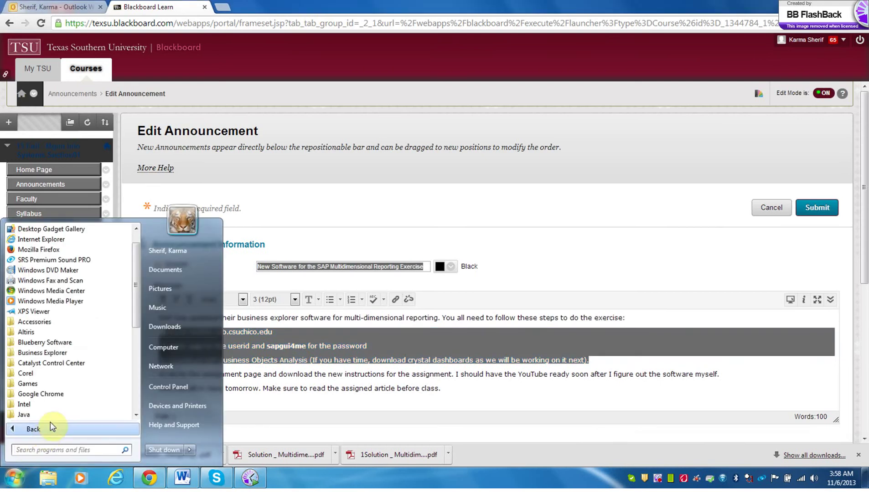
left_click(133, 381)
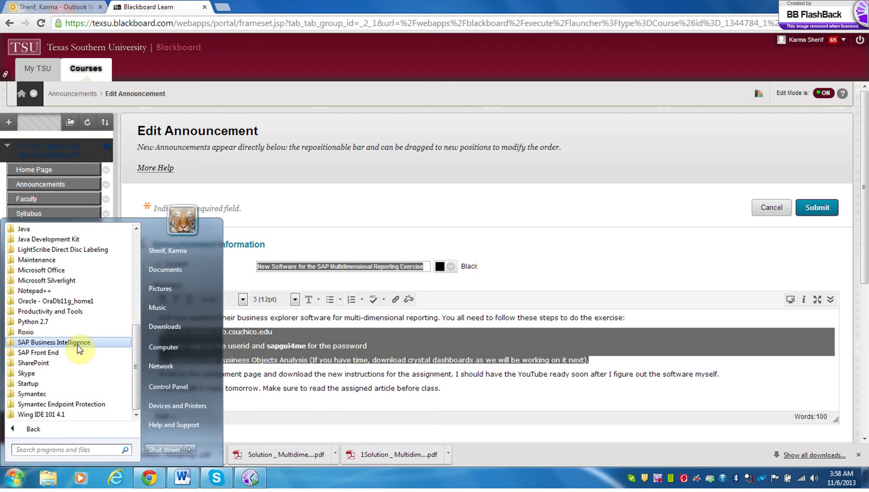
left_click(54, 358)
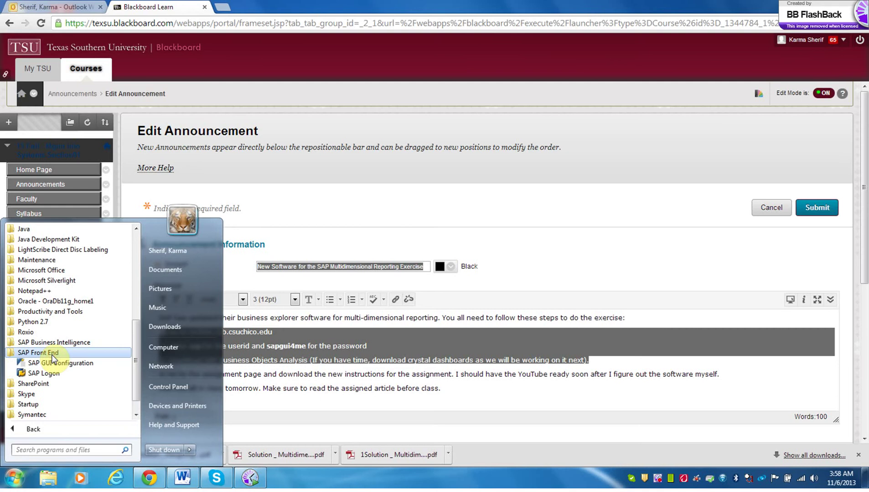
left_click(54, 374)
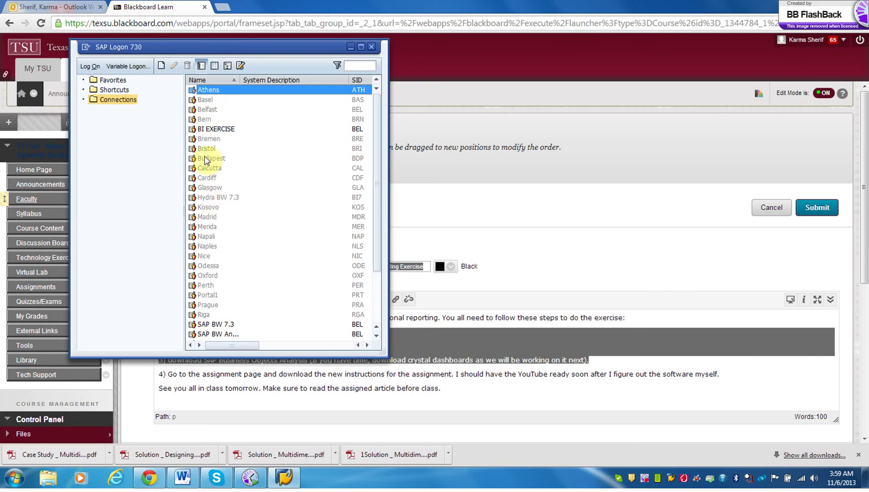
- Start a new User Specified System entry from the SAP Logon connection list
right_click(122, 102)
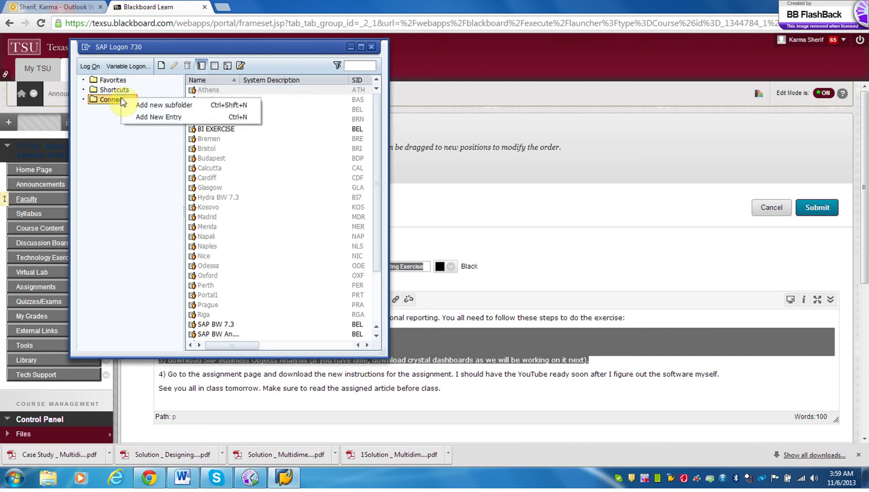
left_click(155, 117)
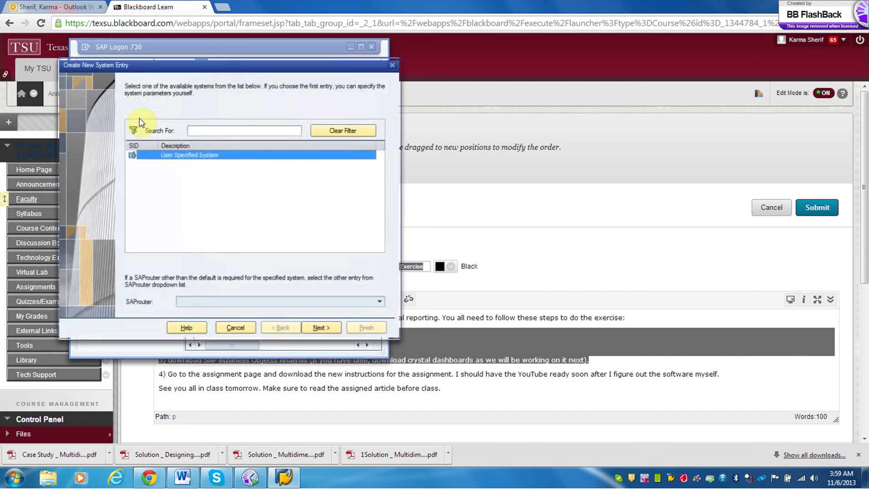
- Enter description 'Business Objects Analysis', server belfast.cob.csuchico.edu, instance 90 and system ID BEL
left_click(323, 329)
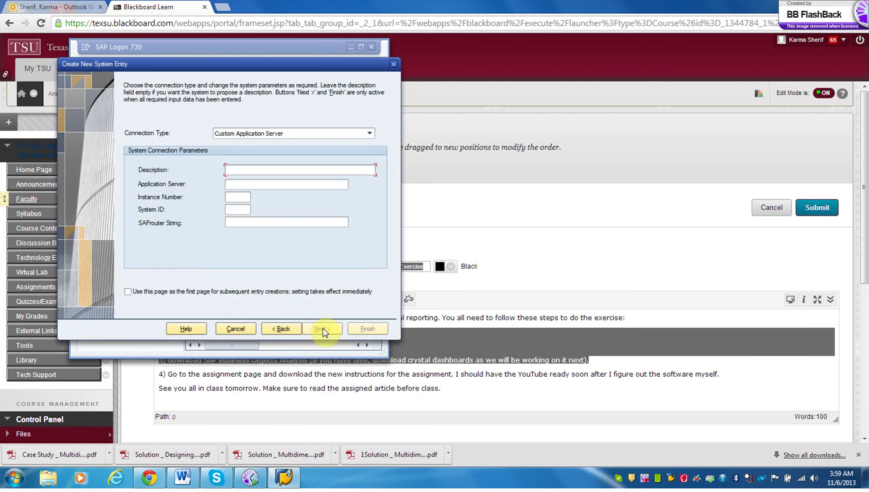
type("Business Objects Analysis")
left_click(237, 185)
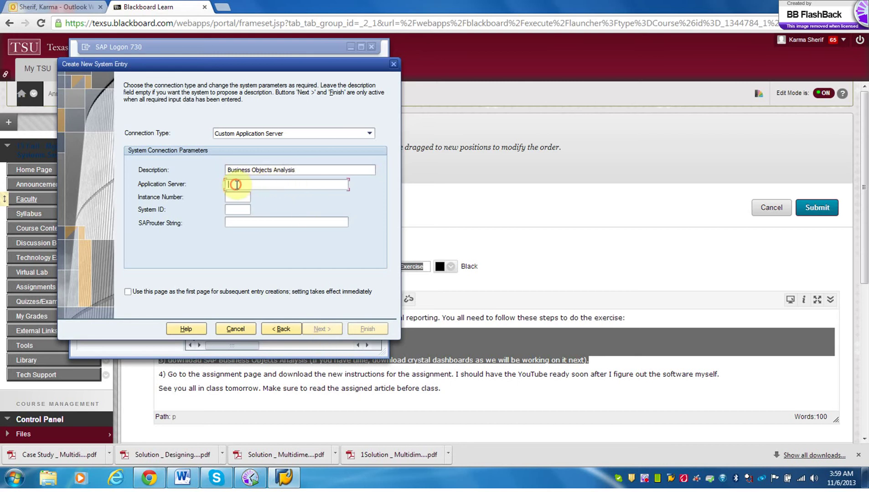
type("belfast.cob")
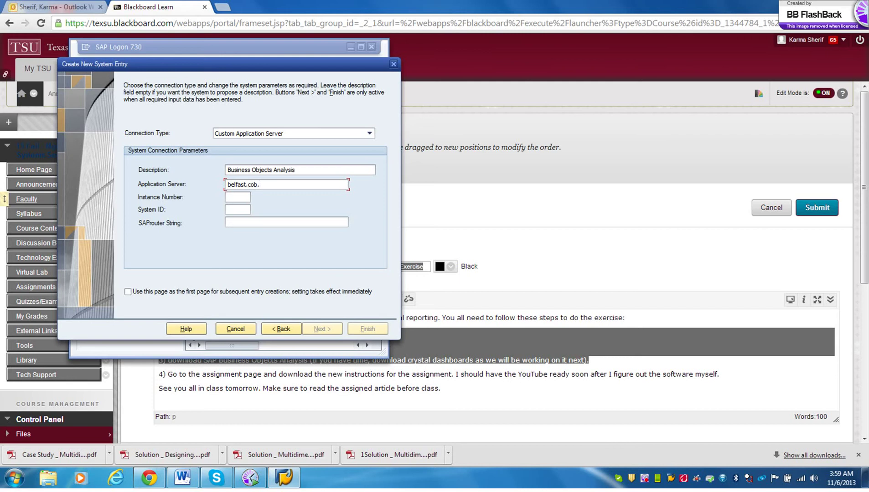
type(".csuchico.edu")
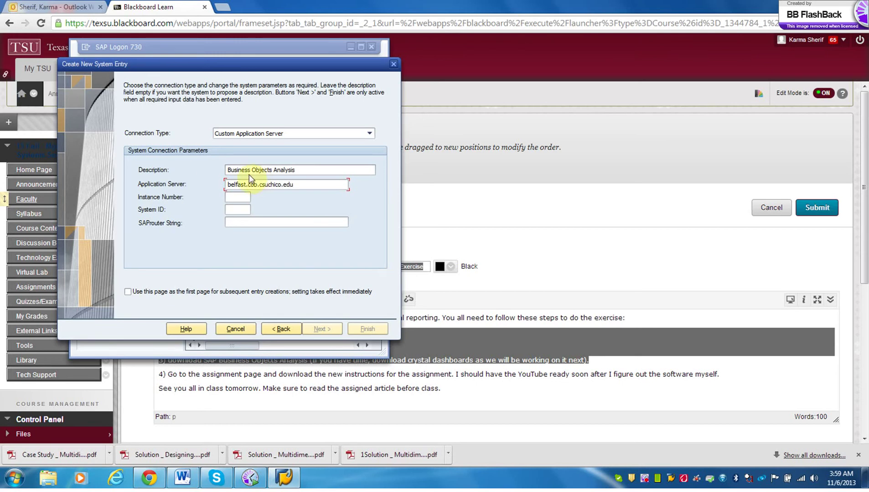
left_click(234, 196)
type("90")
left_click(243, 208)
type("BEL")
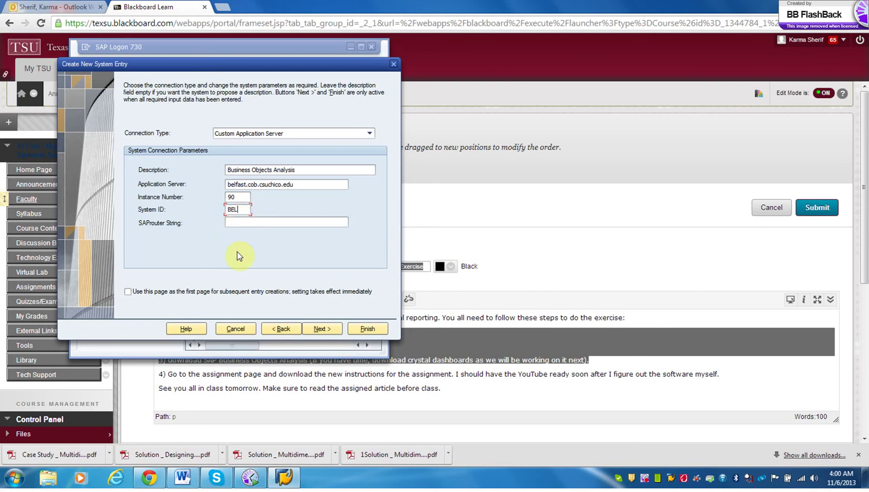
- Move past the network and language settings, then close the wizard and SAP Logon
left_click(322, 332)
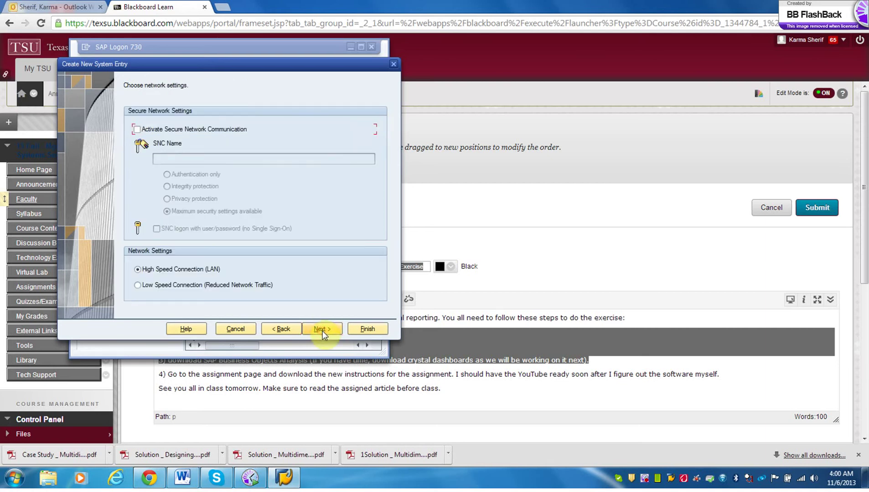
left_click(323, 331)
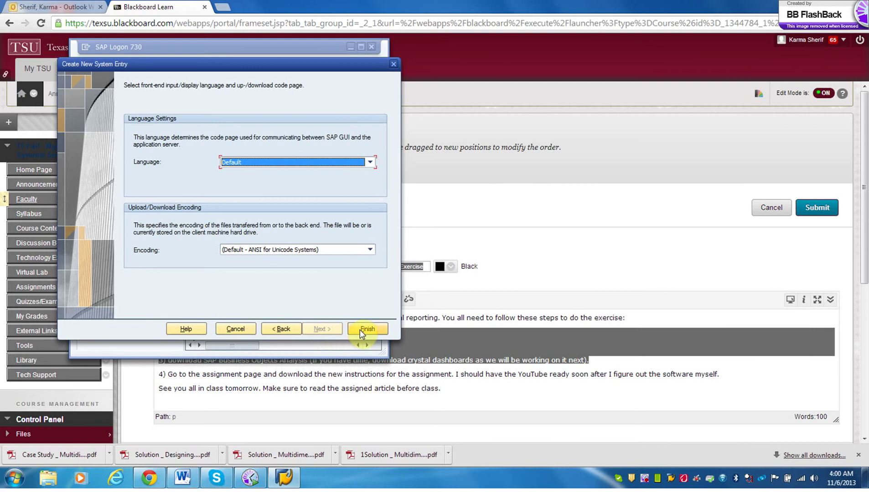
left_click(233, 329)
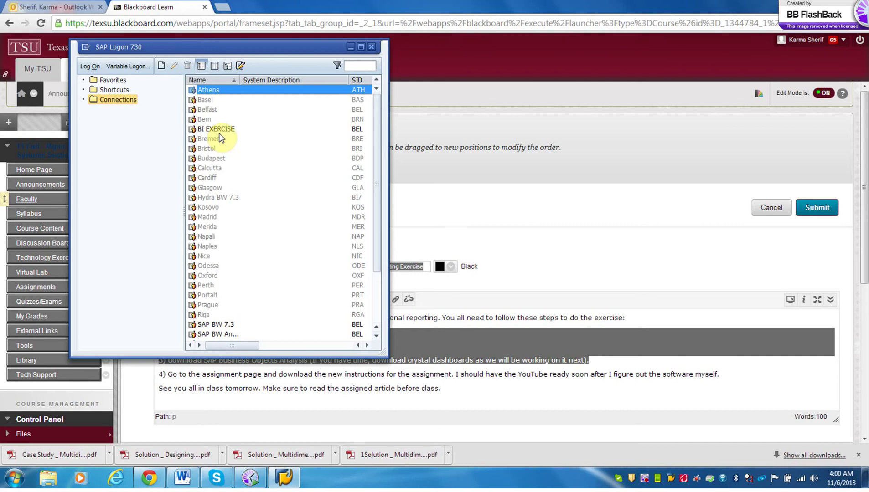
left_click(372, 48)
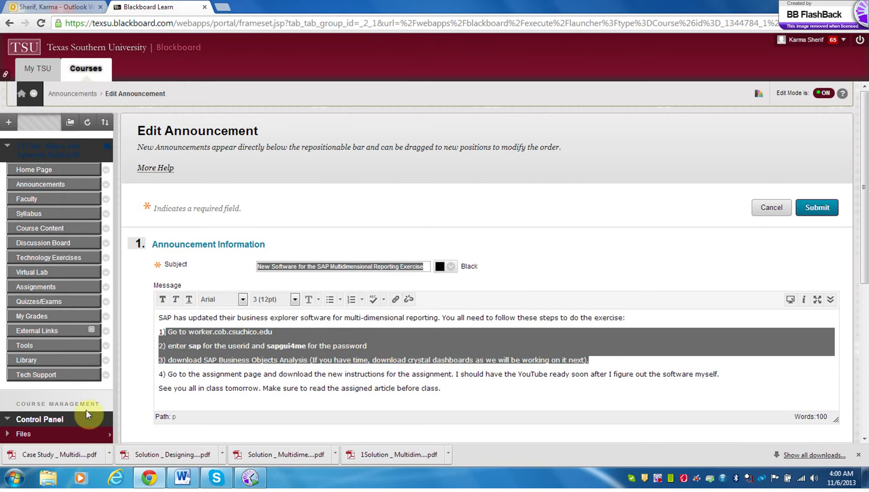
- Start Analysis for Microsoft Excel from the SAP Business Intelligence program folder, opening blank Book1
left_click(12, 479)
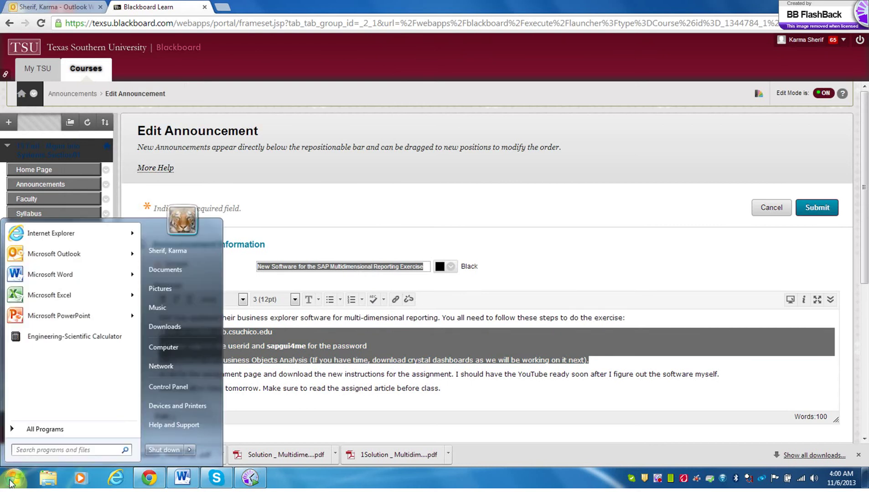
left_click(45, 430)
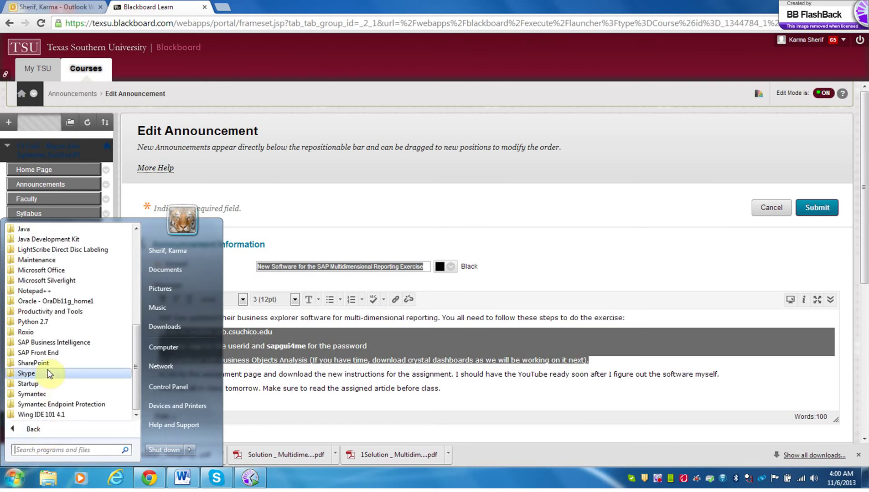
left_click(58, 343)
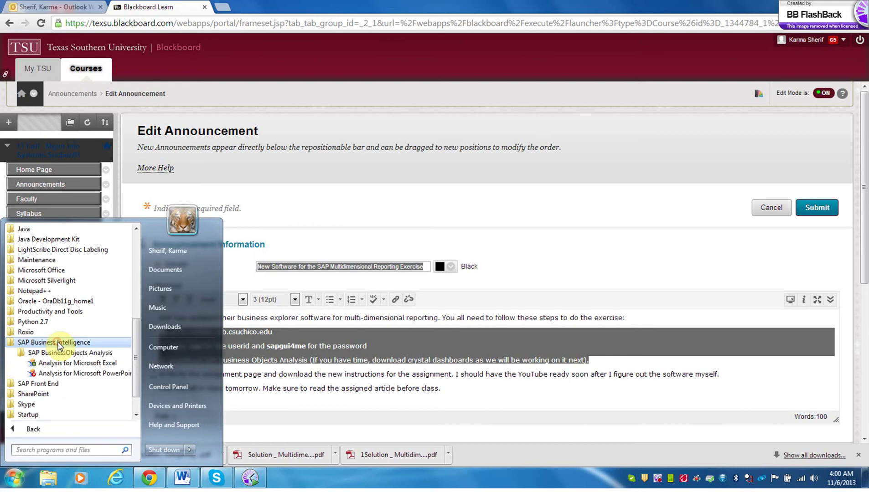
left_click(64, 364)
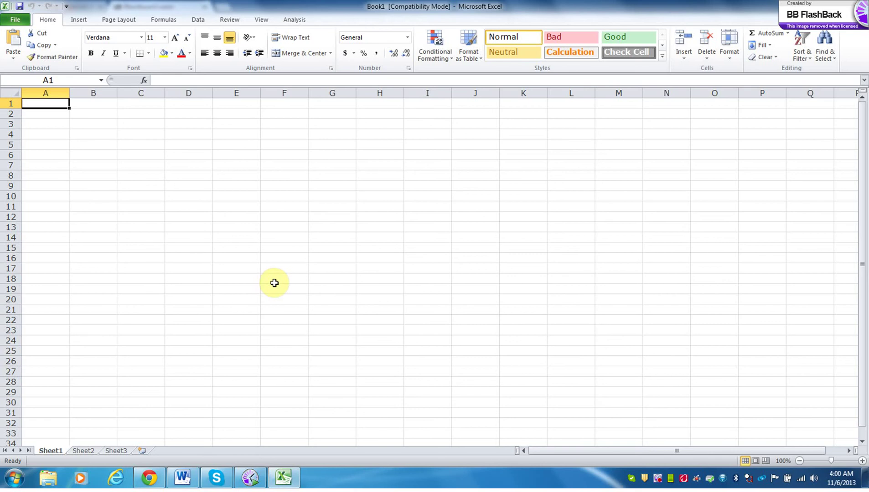
- On the Analysis ribbon, list the GBI Sales Data for Analysis sources under Insert Data Source
left_click(296, 20)
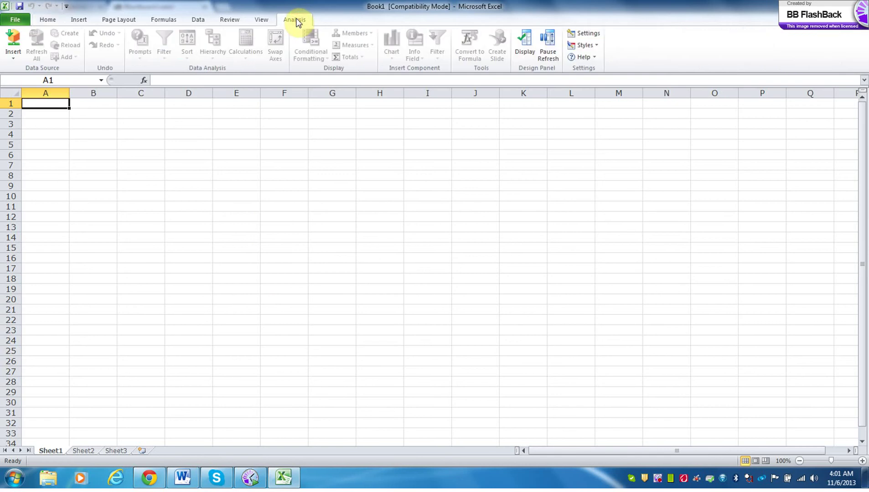
left_click(16, 54)
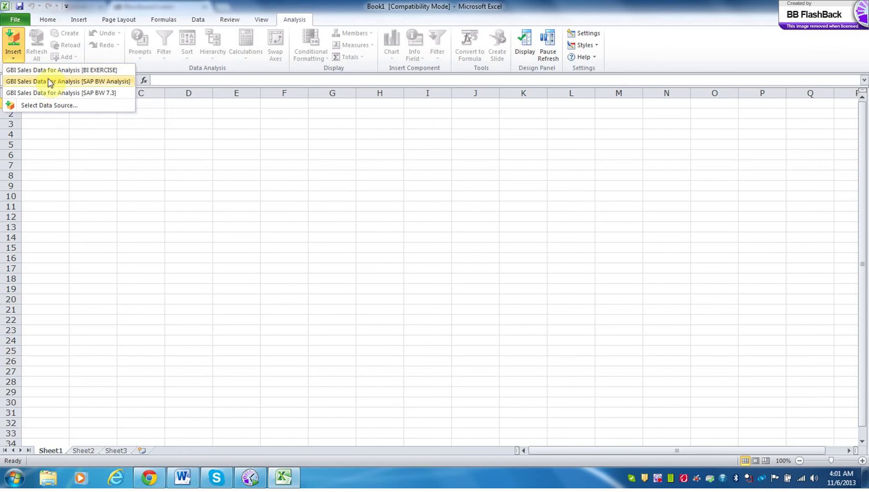
- Open the logon for the BI EXERCISE connection from the Connections folder in Select Data Source
left_click(47, 105)
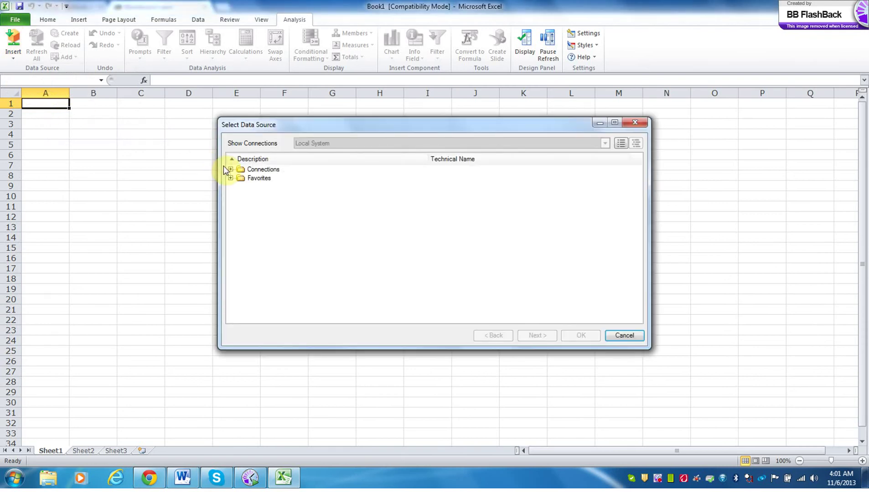
left_click(230, 169)
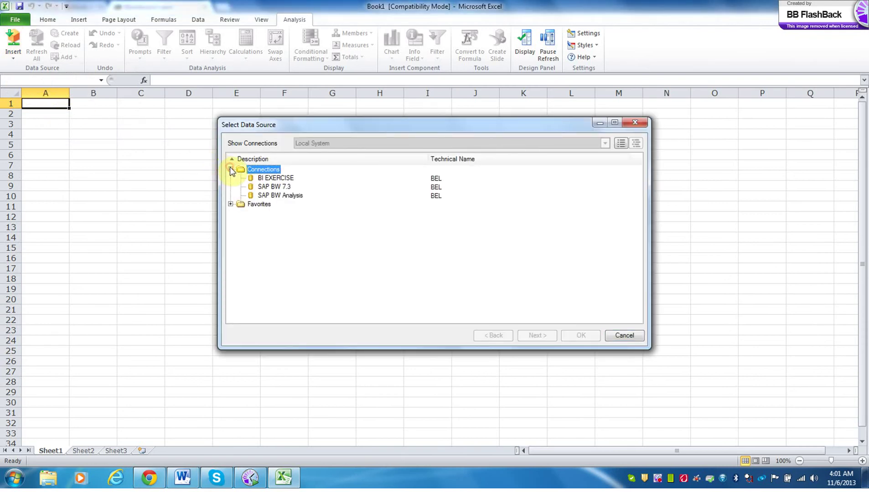
left_click(282, 182)
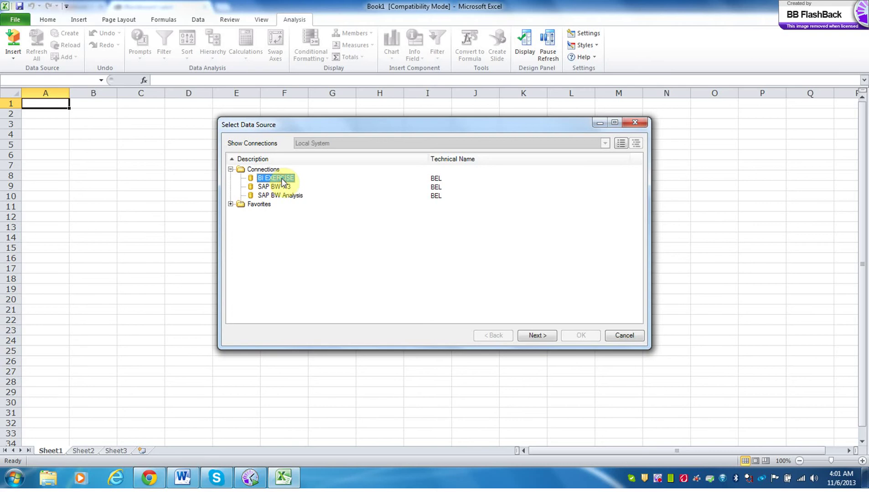
double_click(282, 181)
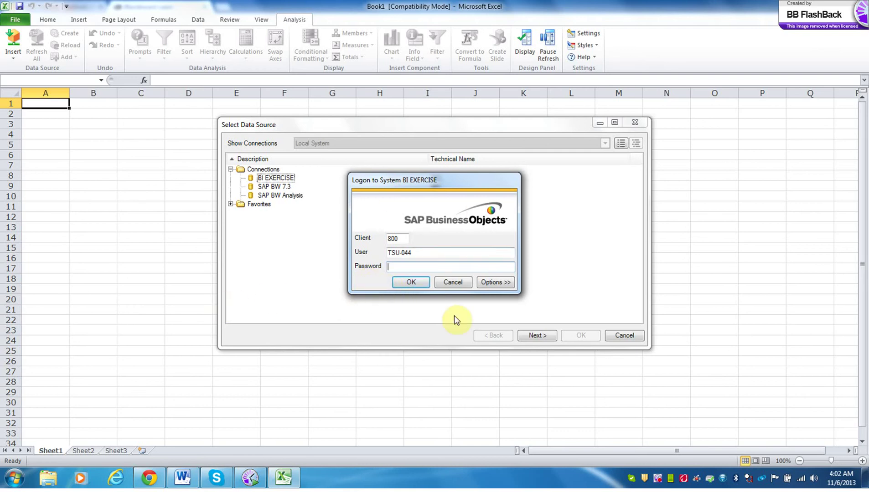
- Enter the account password in the BI EXERCISE logon and confirm it
left_click(418, 269)
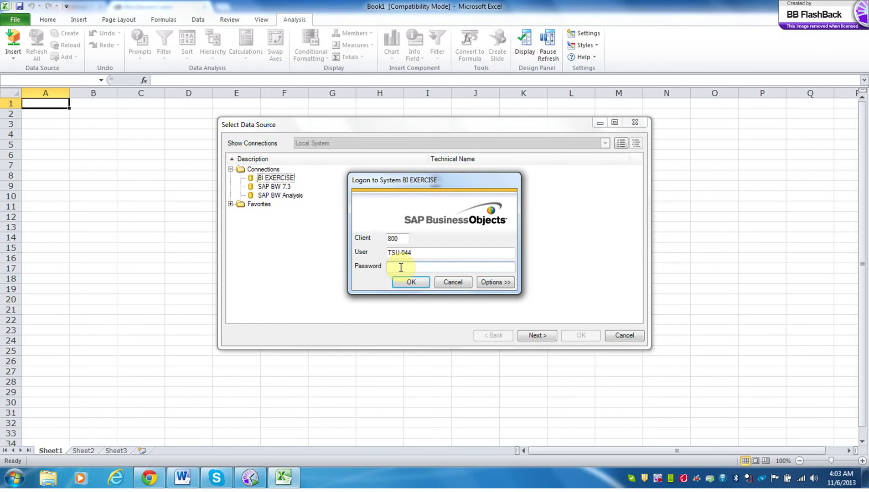
type("********")
left_click(397, 282)
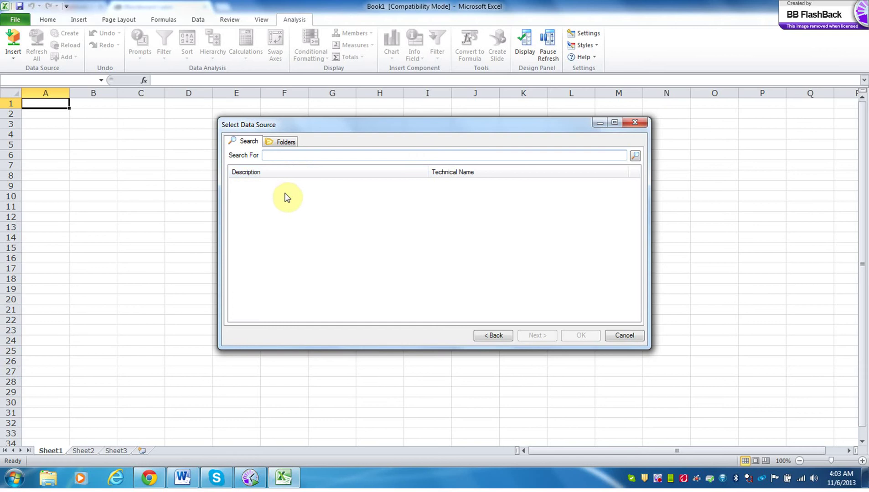
- Insert GBI Sales Data for Analysis from the Role BI Curriculum V01 folder into Sheet1
left_click(284, 143)
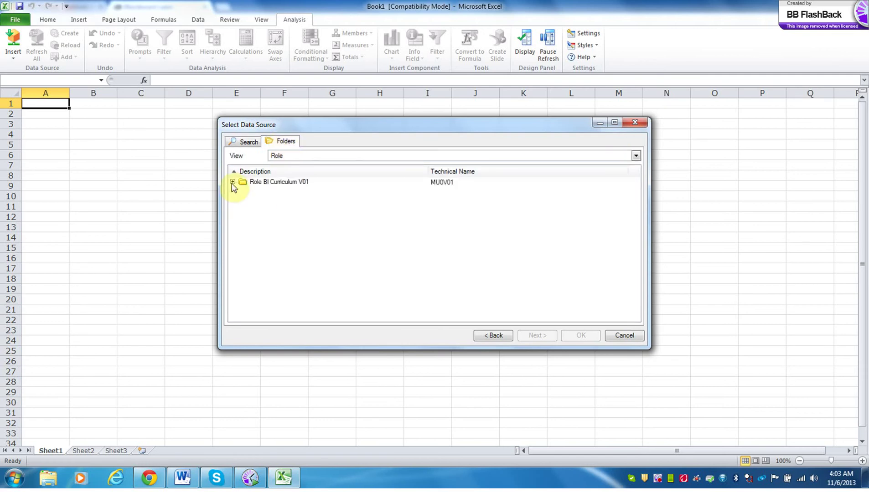
left_click(232, 182)
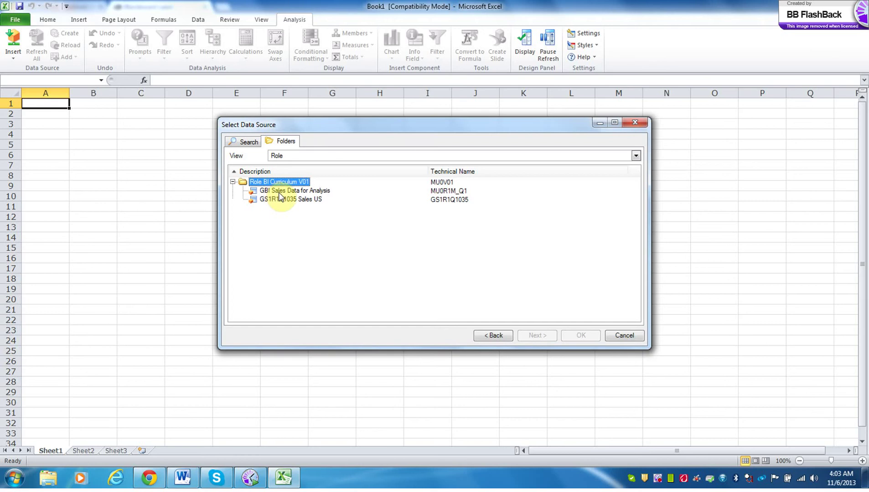
double_click(279, 194)
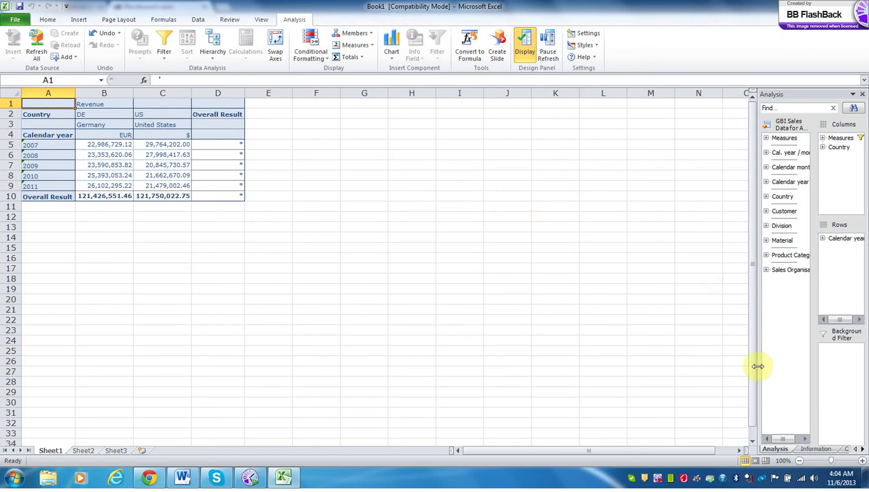
- Widen the Analysis pane, expand Measures to check Revenue, then switch to Chrome
left_click_drag(757, 367, 679, 379)
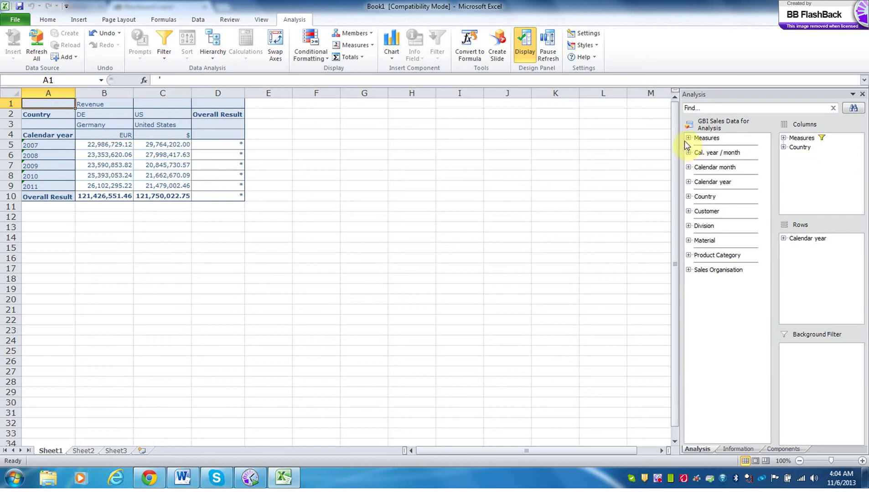
left_click(784, 138)
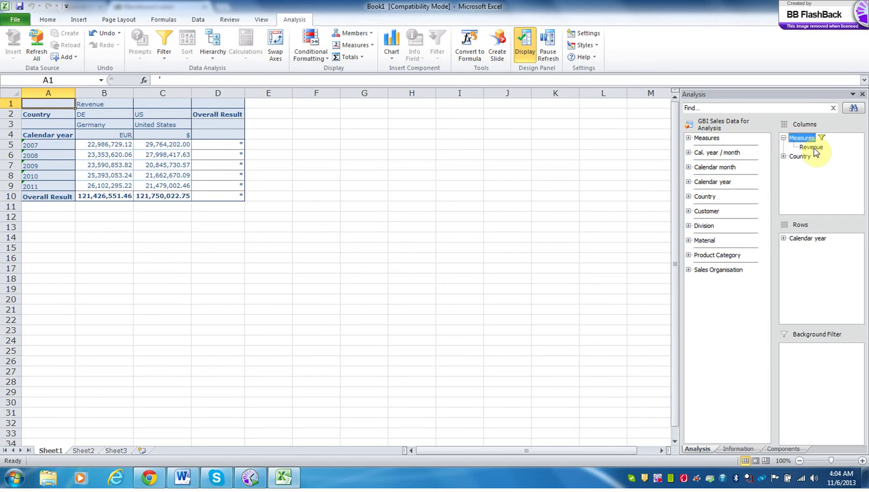
left_click(687, 137)
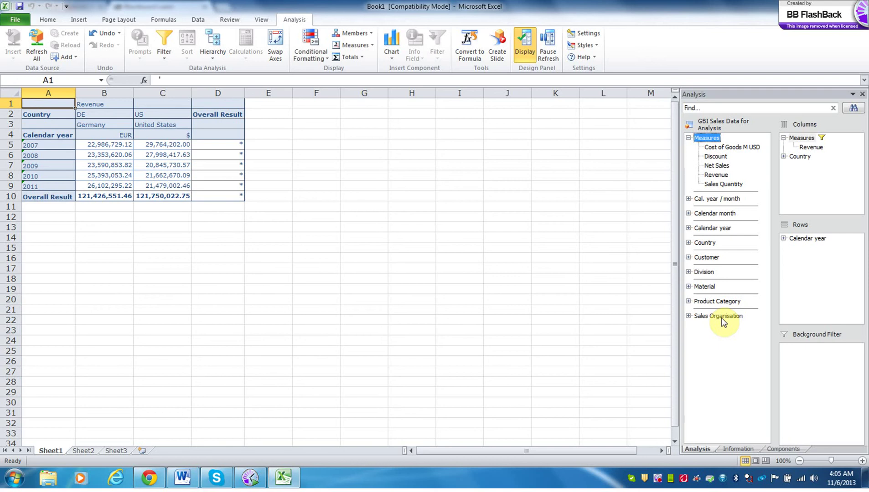
mouse_move(158, 482)
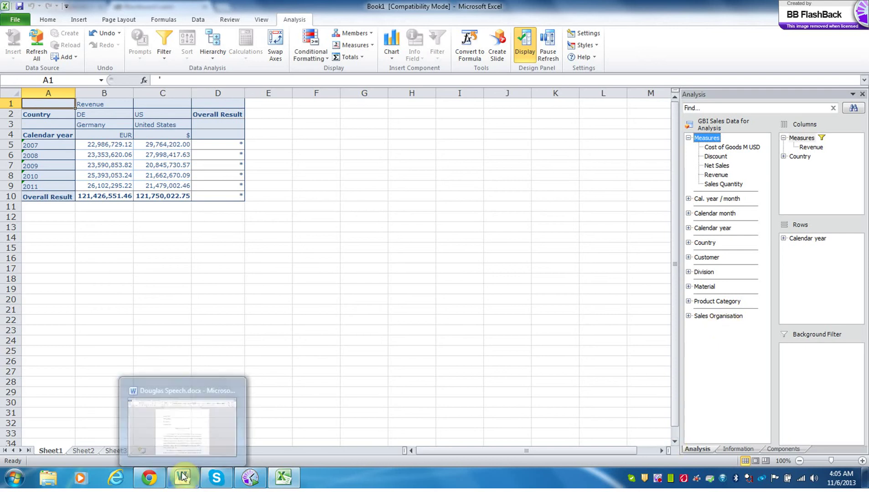
left_click(151, 481)
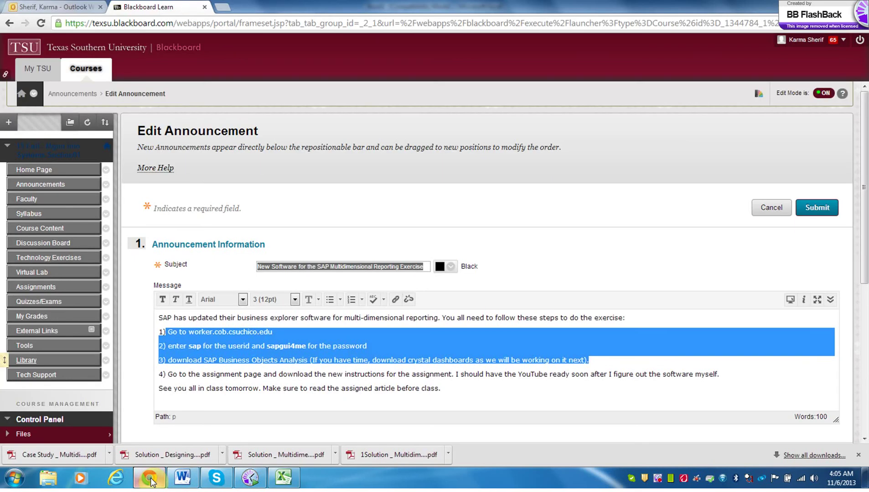
- Open the course Assignments page in Blackboard and scroll down to the solution PDF
left_click(45, 288)
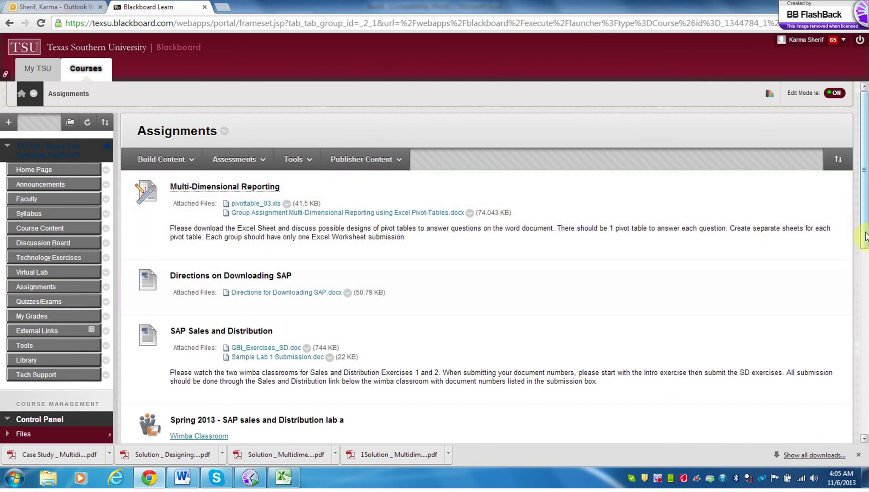
left_click_drag(864, 237, 866, 378)
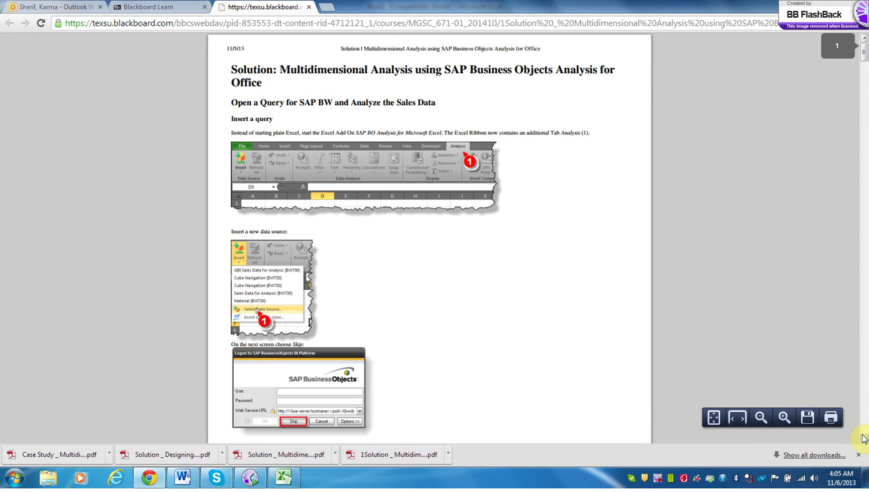
- Scroll the solution PDF to the 'Change start view' section, then return to Excel
scroll(862, 439, "down", 3)
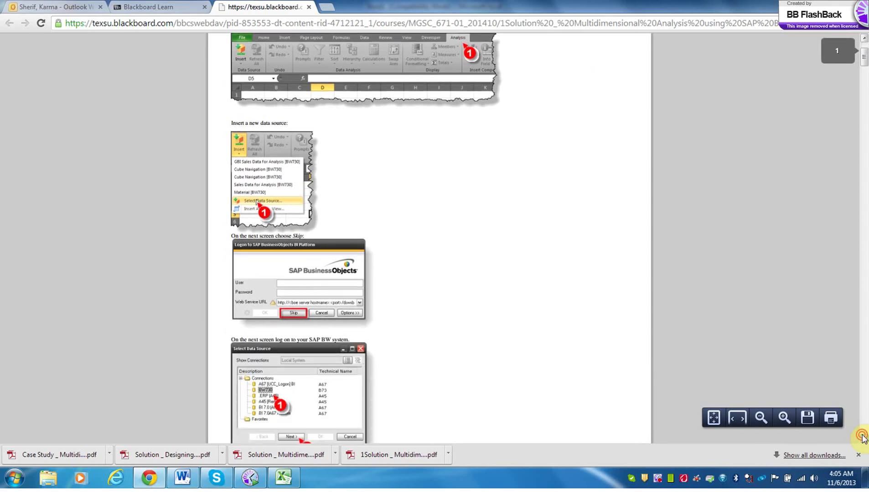
scroll(863, 438, "down", 10)
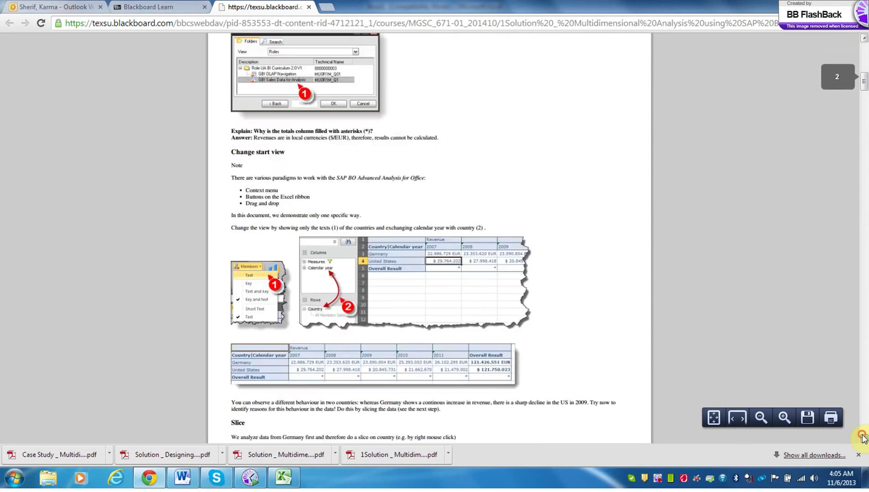
scroll(863, 438, "down", 1)
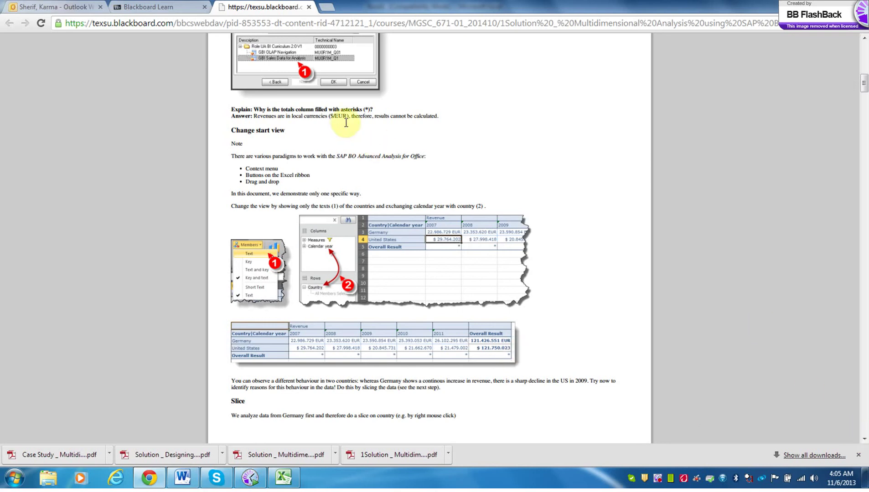
left_click(286, 479)
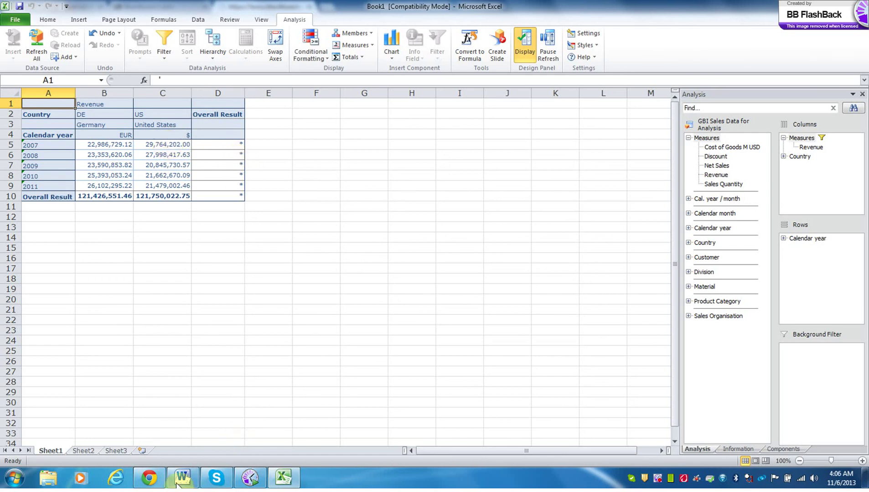
mouse_move(178, 482)
left_click(806, 239)
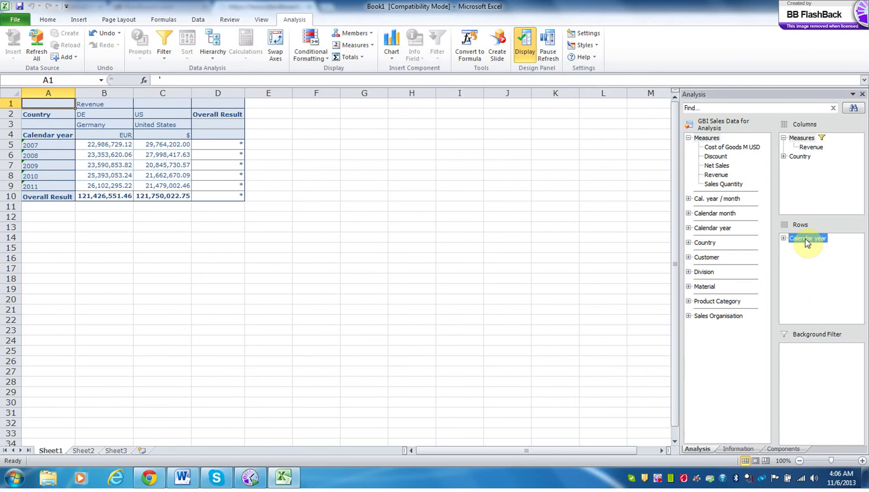
- Exchange Calendar year in Rows with Country in Columns in the Analysis pane
mouse_move(805, 238)
left_mouse_down()
mouse_move(805, 165)
mouse_move(804, 248)
mouse_move(805, 237)
left_mouse_up()
left_click(798, 157)
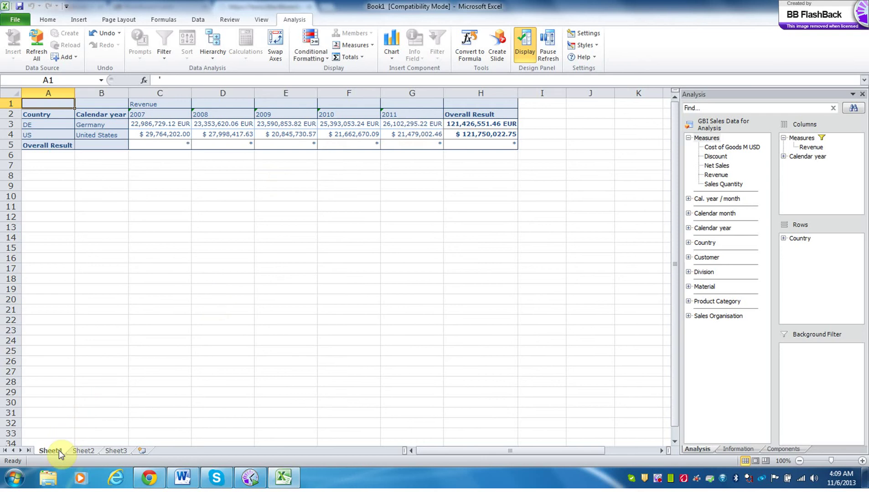
- Copy Sheet1 to a new sheet renamed q1, then go back to Sheet1
left_click_drag(59, 451, 82, 451)
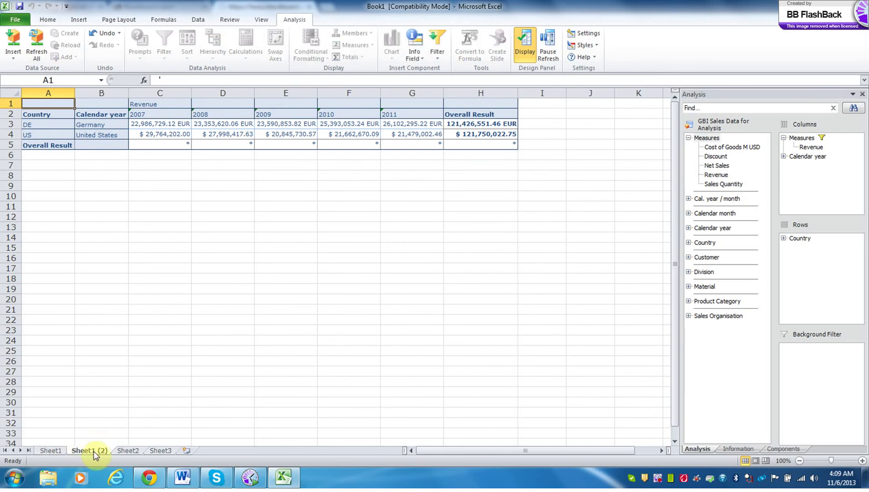
double_click(94, 451)
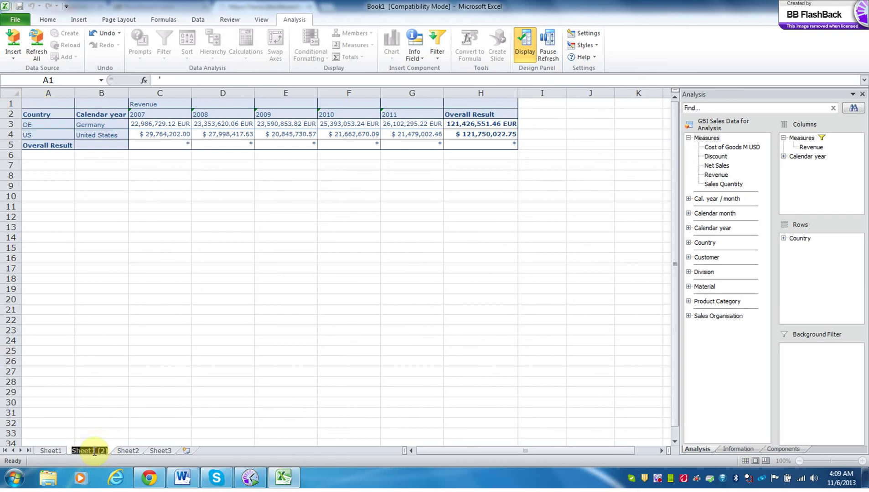
type("q1")
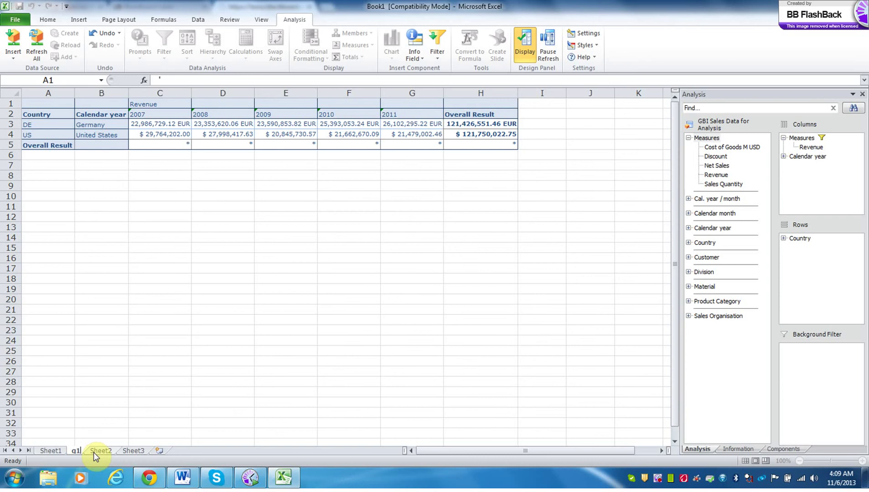
left_click(51, 451)
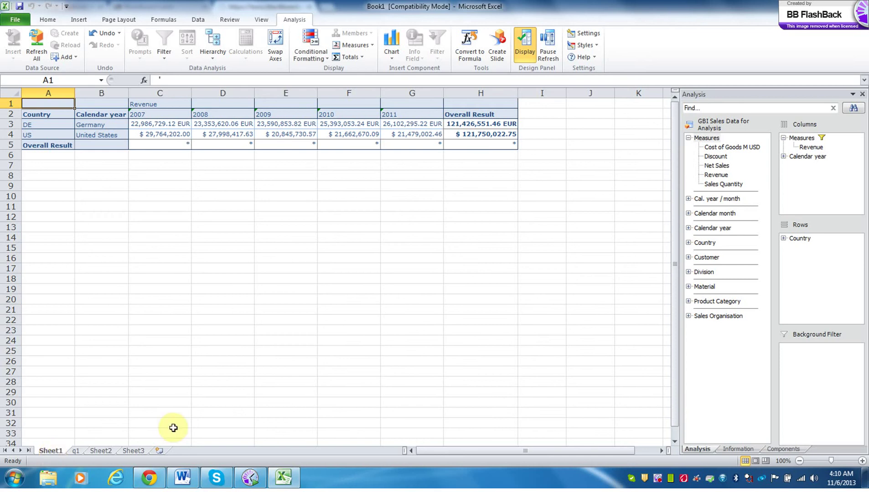
- Filter the Country dimension by member to DE (Germany) only
left_click(798, 238)
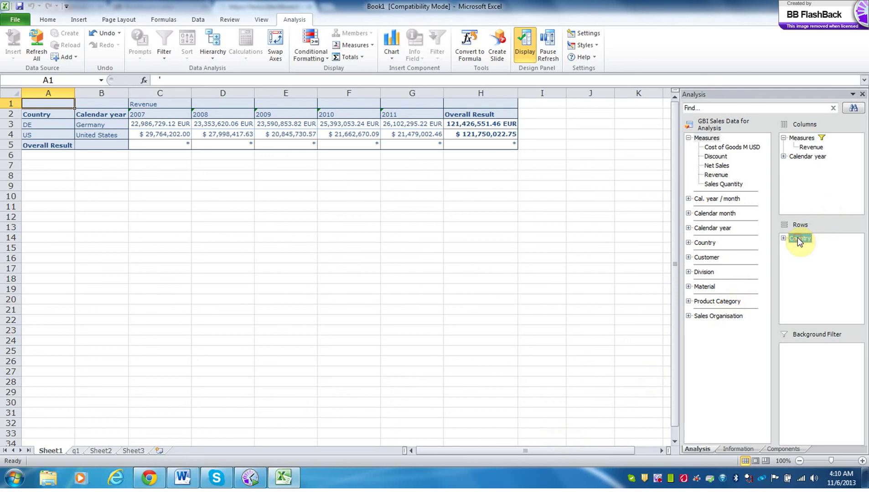
right_click(798, 237)
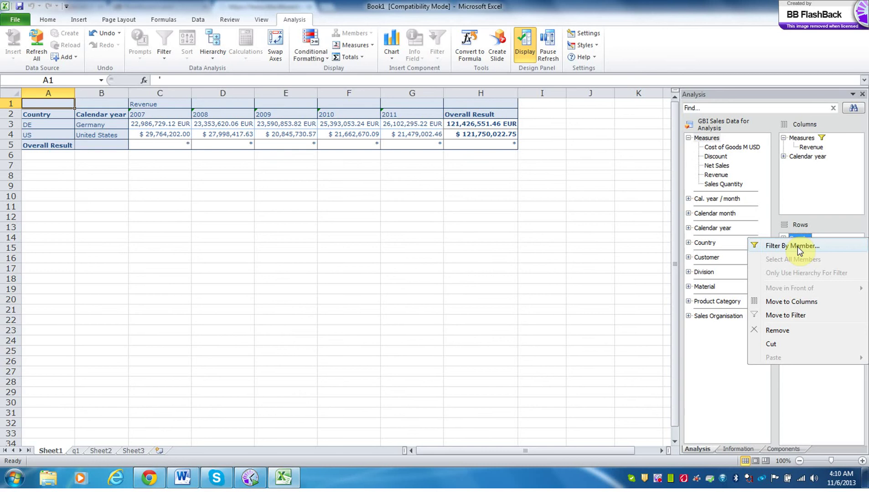
left_click(798, 246)
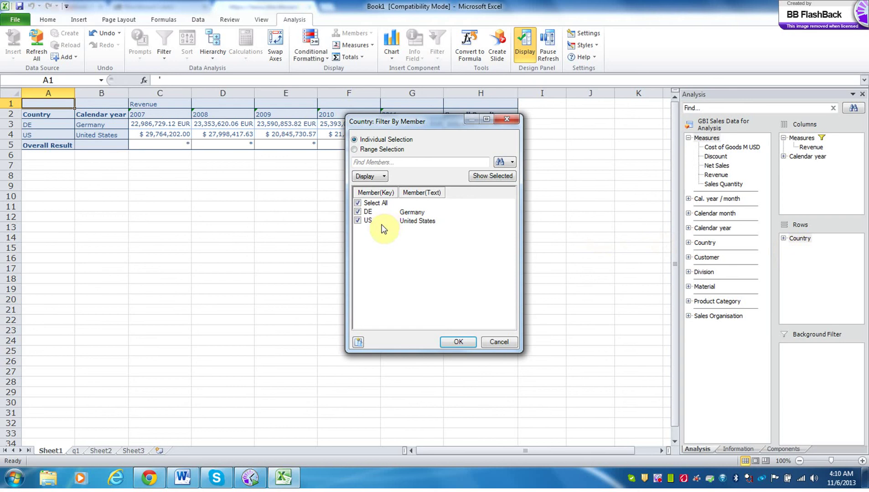
left_click(357, 202)
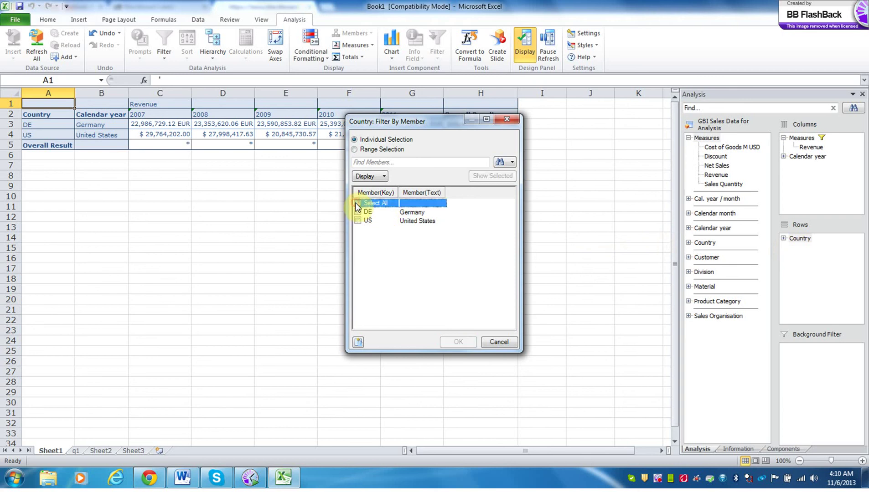
left_click(357, 212)
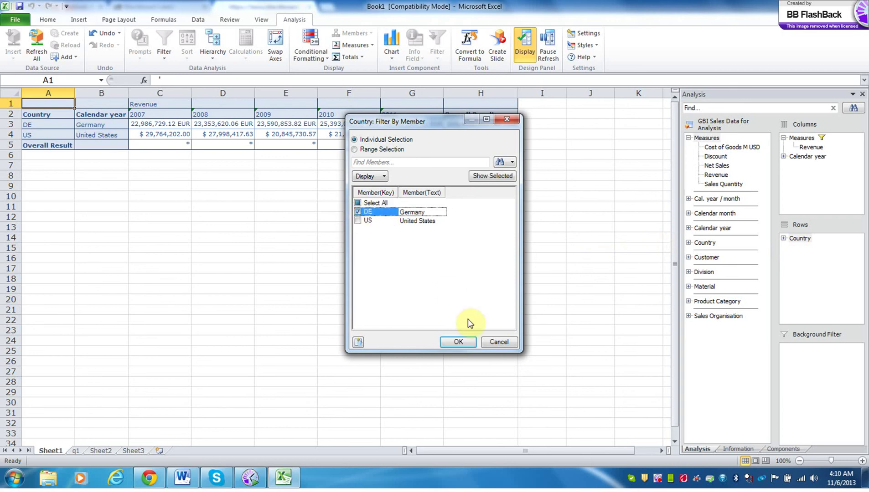
left_click(457, 343)
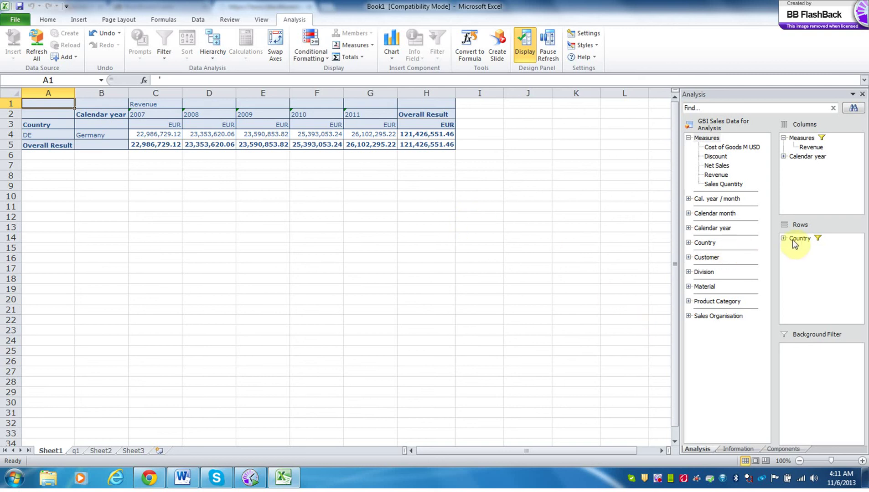
- Move Country into the Background Filter and add Sales Organisation to Rows
left_click_drag(794, 243, 804, 354)
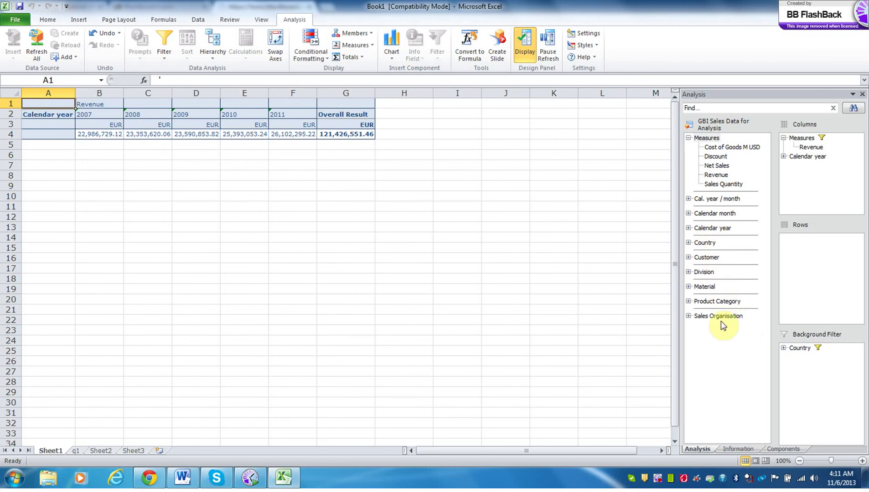
left_click_drag(722, 319, 815, 237)
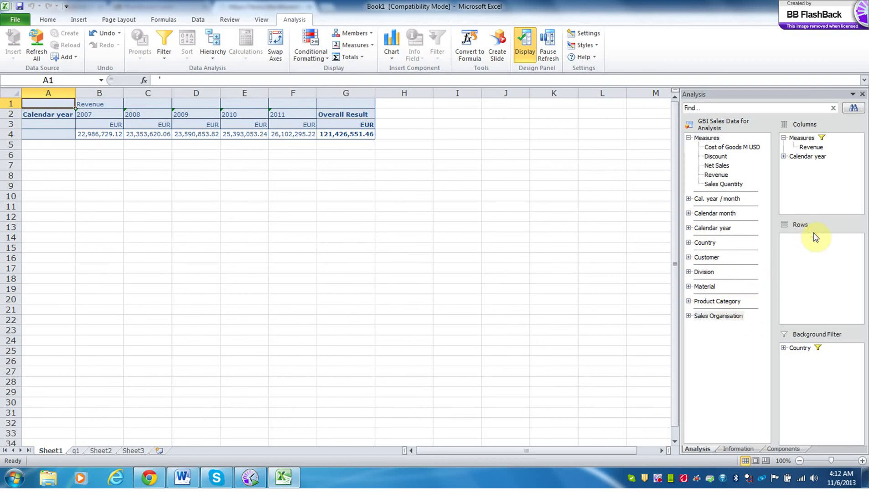
left_click_drag(729, 318, 806, 252)
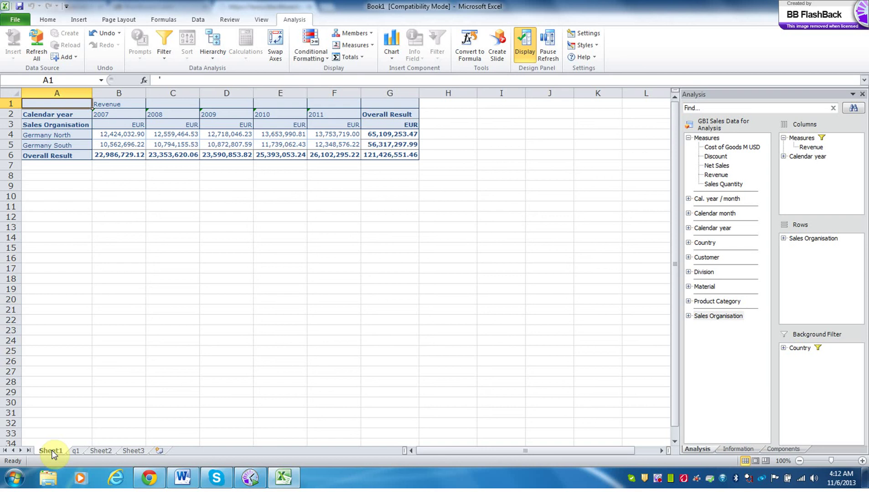
- Copy Sheet1 into a new sheet named q2, then return to Sheet1
left_click_drag(52, 454, 98, 446)
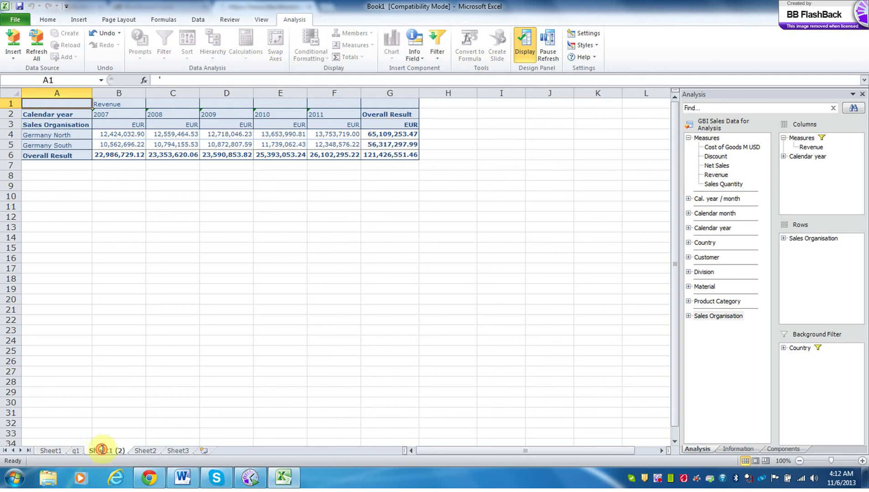
double_click(103, 450)
type("q2")
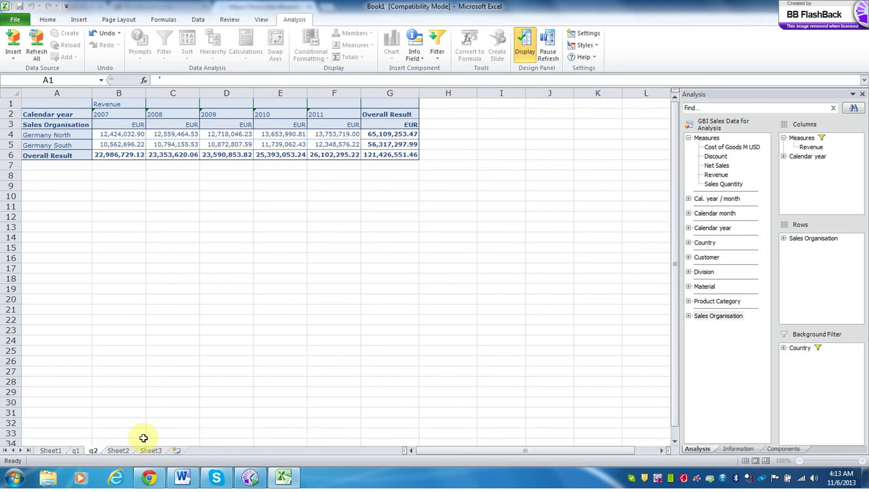
key("Return")
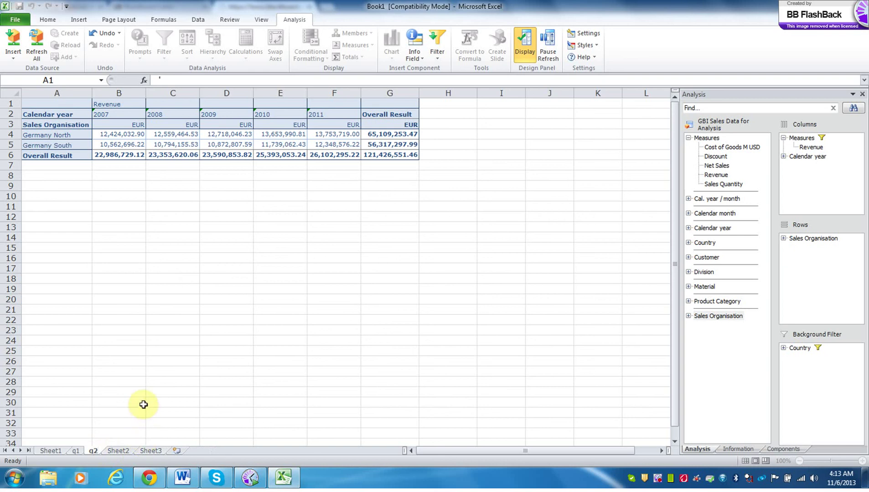
left_click(54, 451)
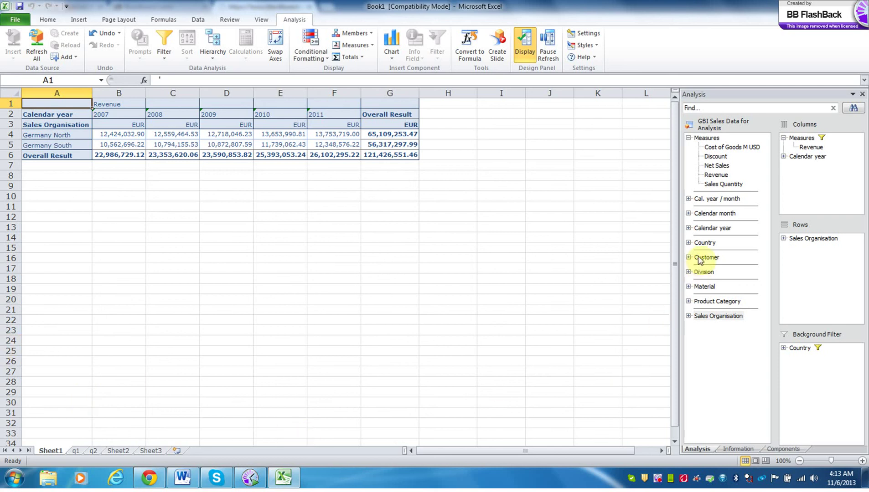
- Add Customer to the rows below Sales Organisation, then drag Sales Organisation out of Rows
left_click_drag(702, 258, 815, 251)
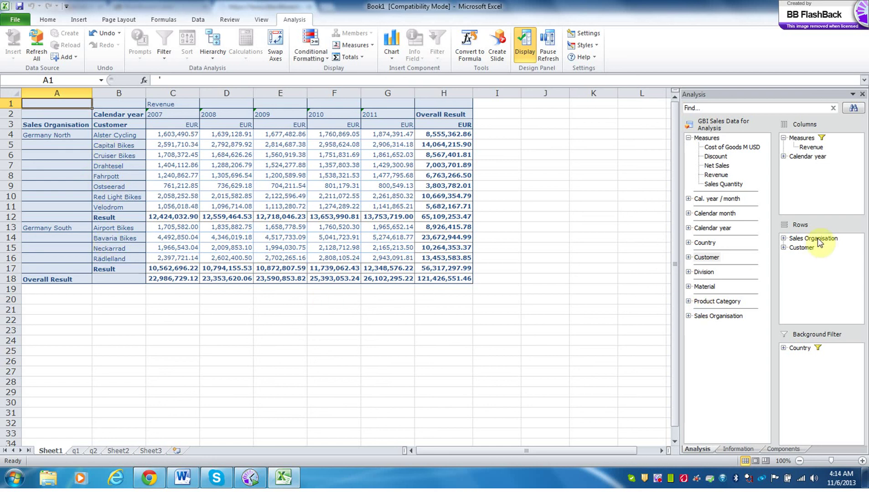
left_click_drag(818, 241, 748, 322)
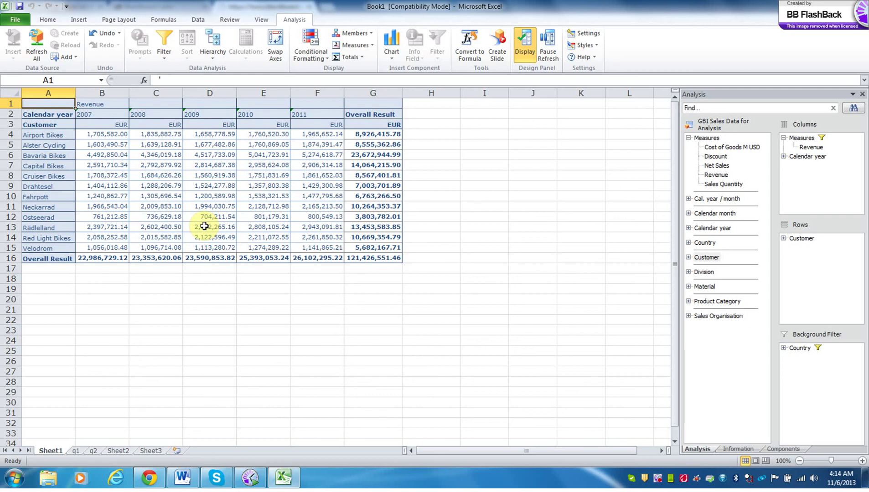
- Select a cell in the 2007 revenue column of the customer crosstab
left_click(109, 135)
- Sort customers by 2007 revenue descending and copy Sheet1 to a new tab after q2
right_click(110, 135)
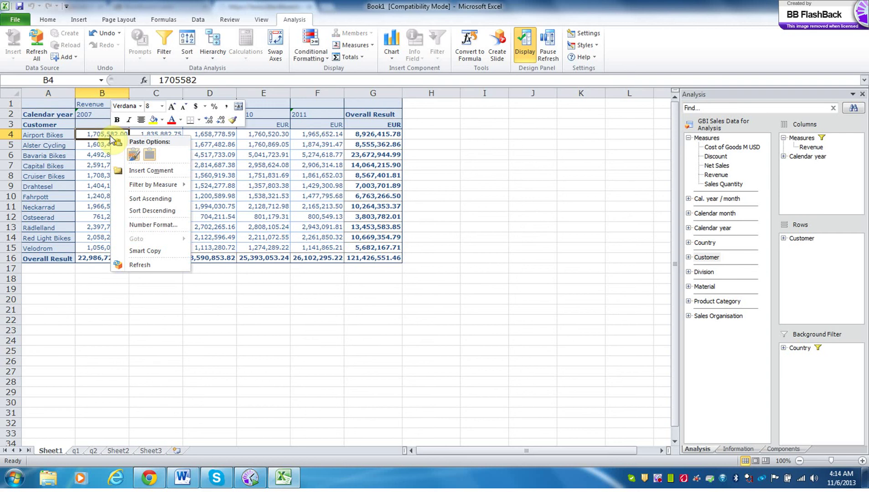
left_click(152, 210)
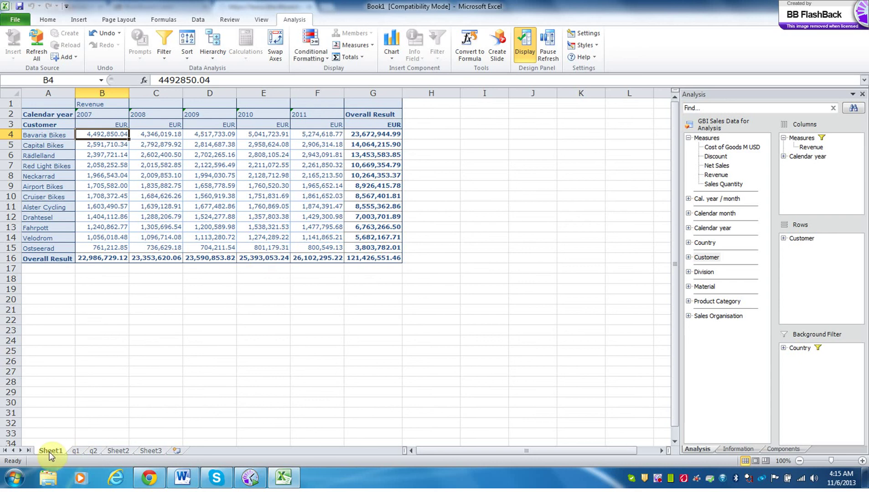
left_click_drag(51, 454, 118, 450)
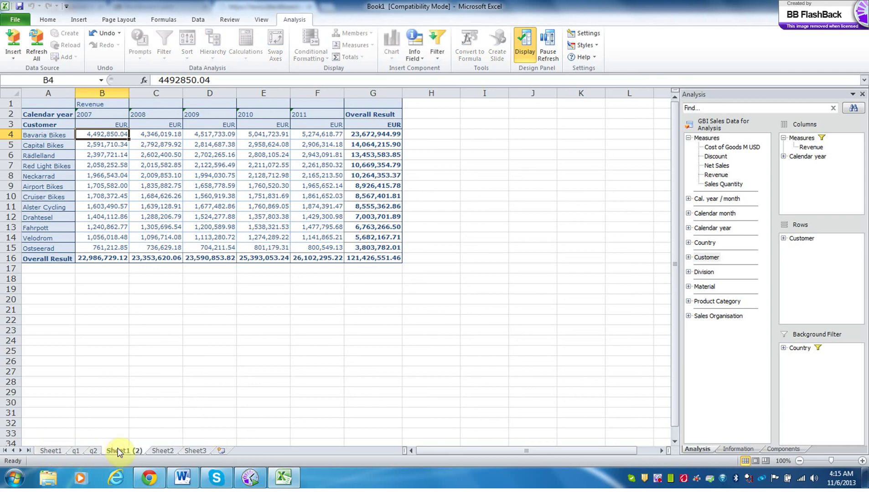
- Name the copied sheet q3 and return to Sheet1
double_click(118, 451)
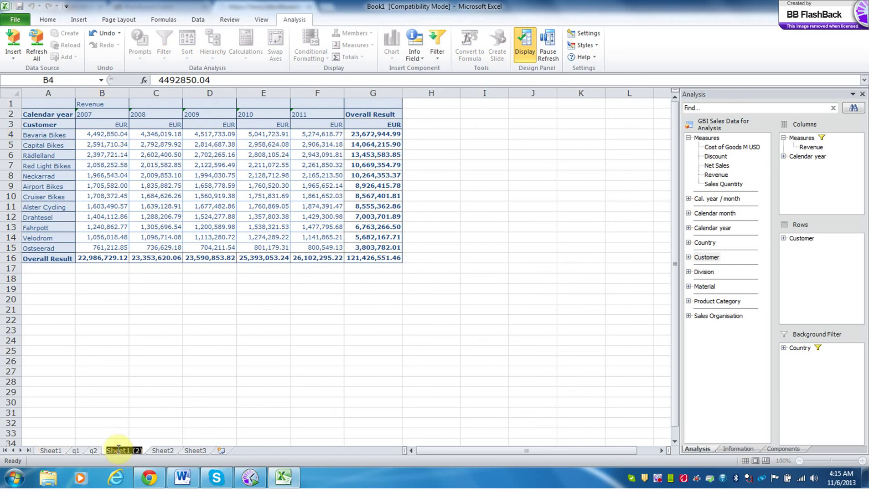
type("q3")
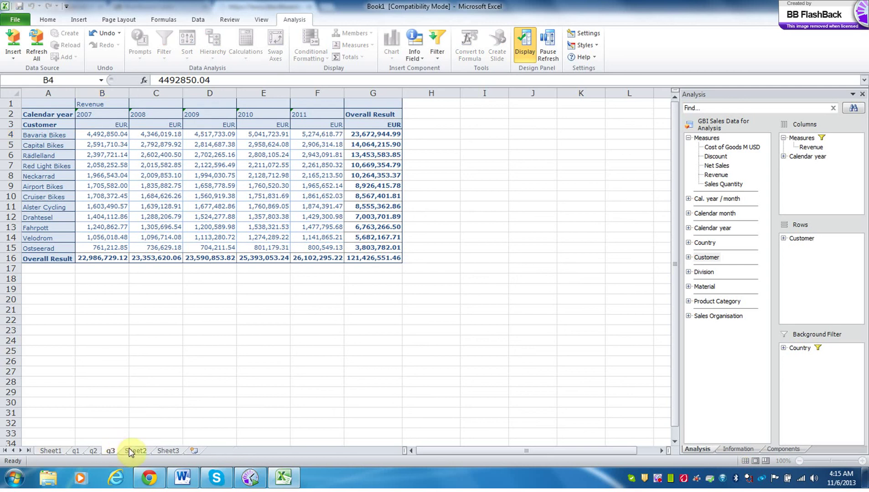
left_click(52, 450)
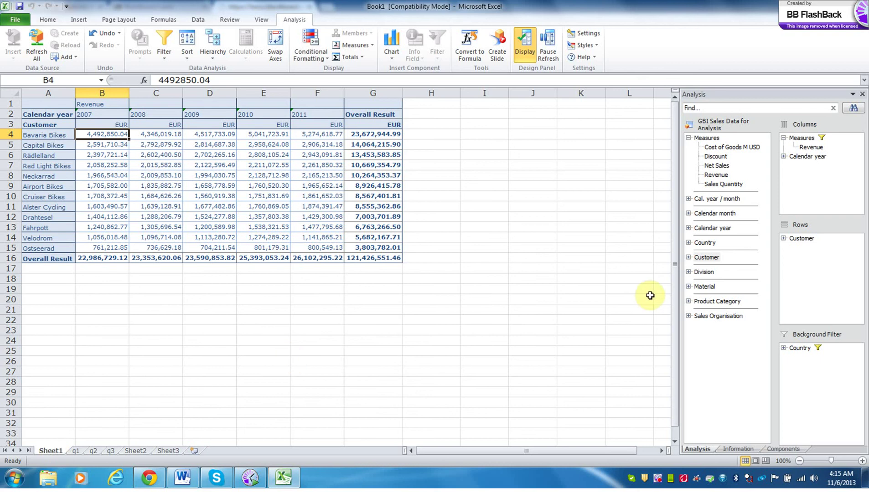
- Swap Customer out of Rows and put Product Category in its place
left_click_drag(811, 238, 736, 339)
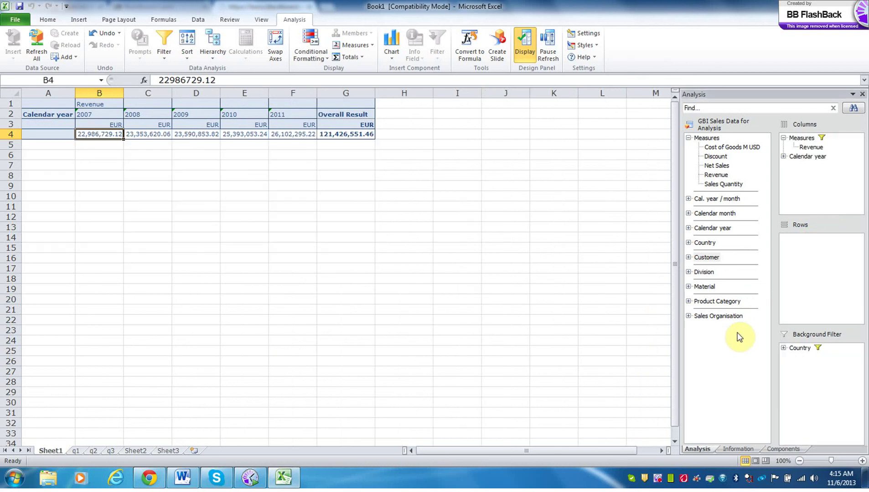
left_click_drag(730, 304, 807, 246)
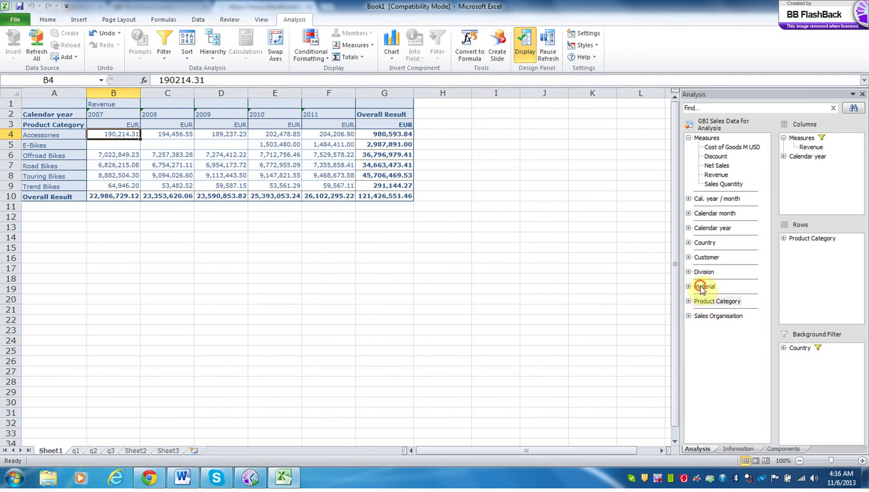
- Place Material in Rows beneath Product Category to show per-material revenue
left_click_drag(704, 286, 811, 247)
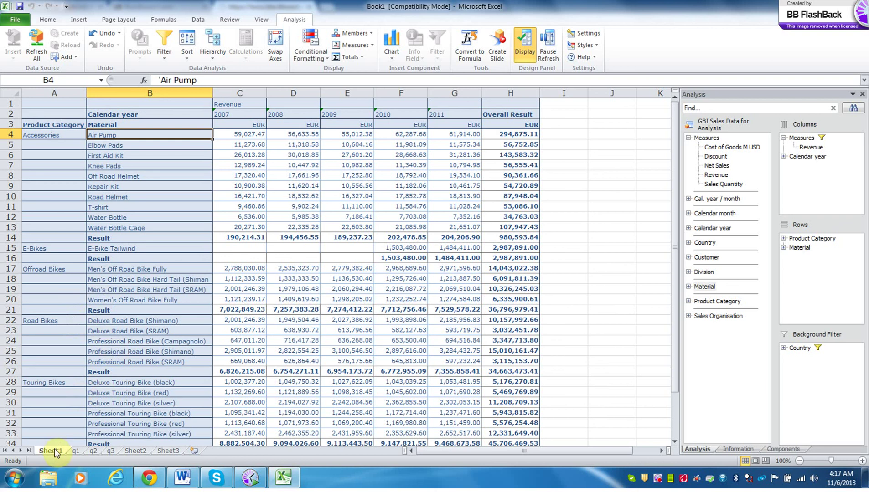
- Copy Sheet1 into a new sheet named q4 after q3 and return to Sheet1
left_click_drag(55, 453, 151, 453)
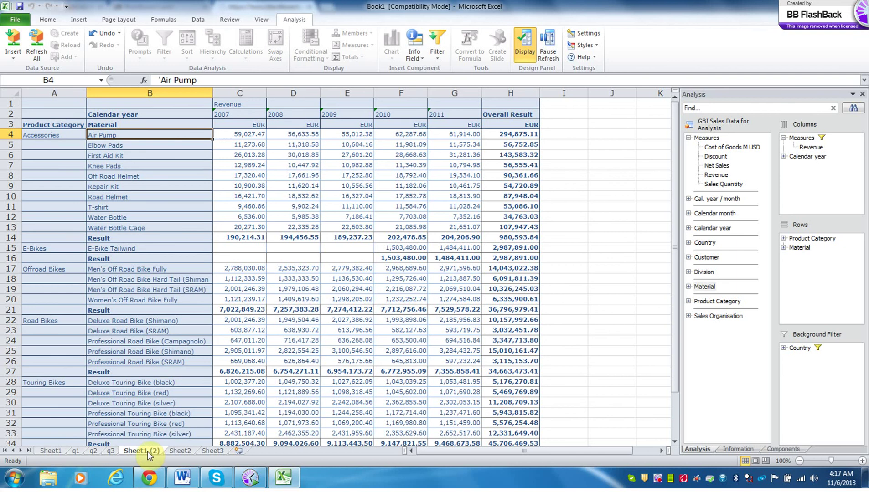
double_click(148, 454)
type("q")
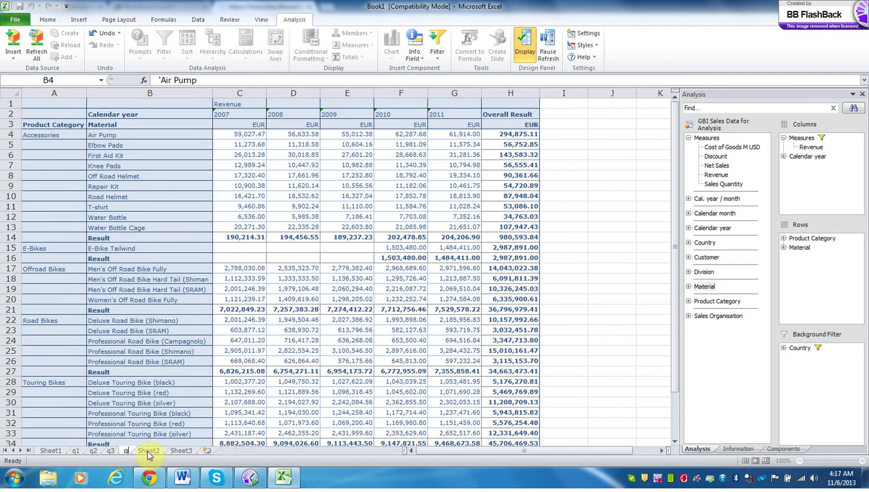
type("4")
left_click(54, 450)
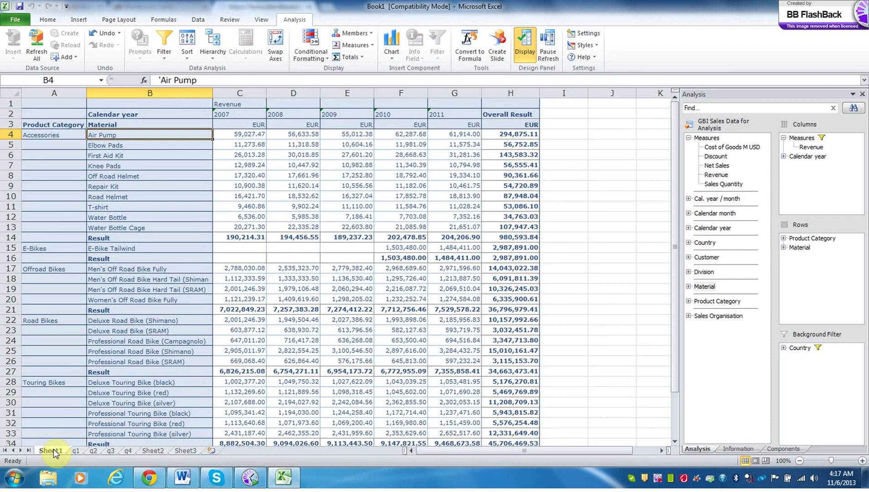
left_click(212, 54)
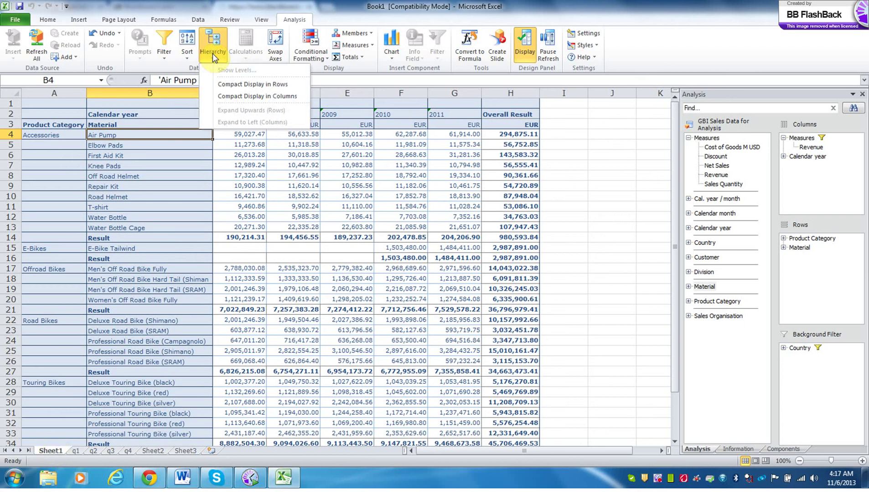
- Set rows to Compact Display hierarchy, then expand and collapse Trend Bikes
left_click(236, 85)
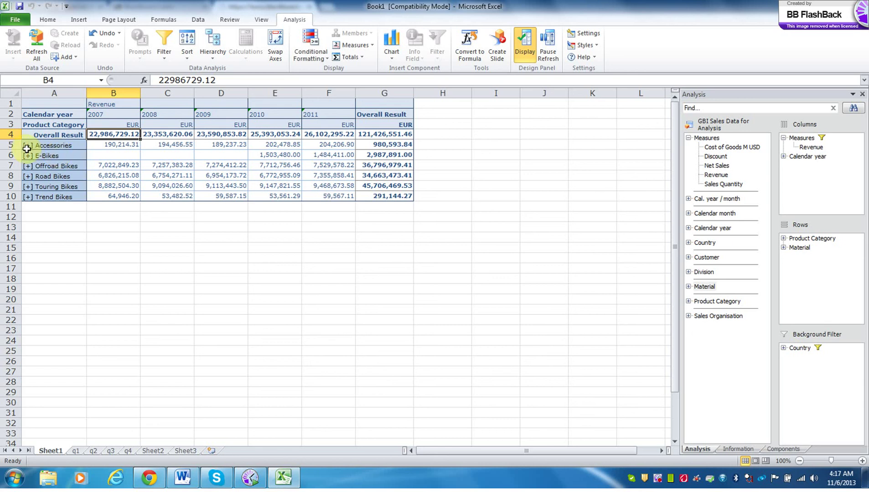
left_click(28, 197)
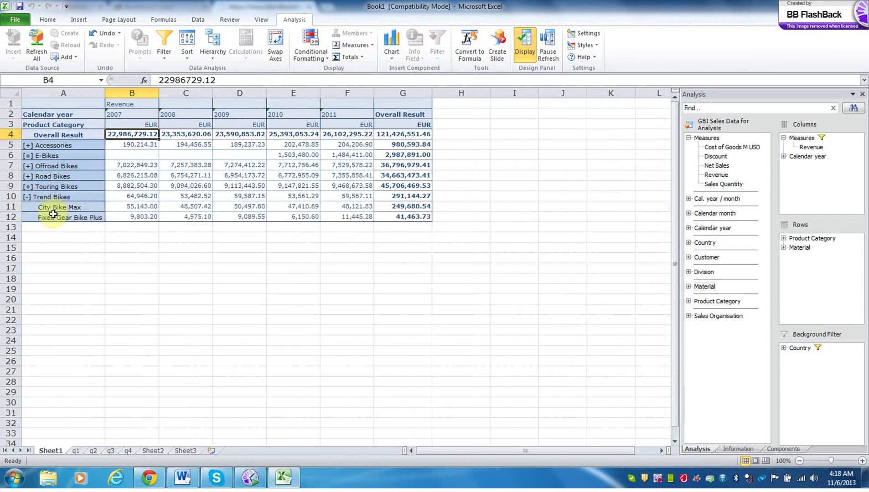
left_click(27, 197)
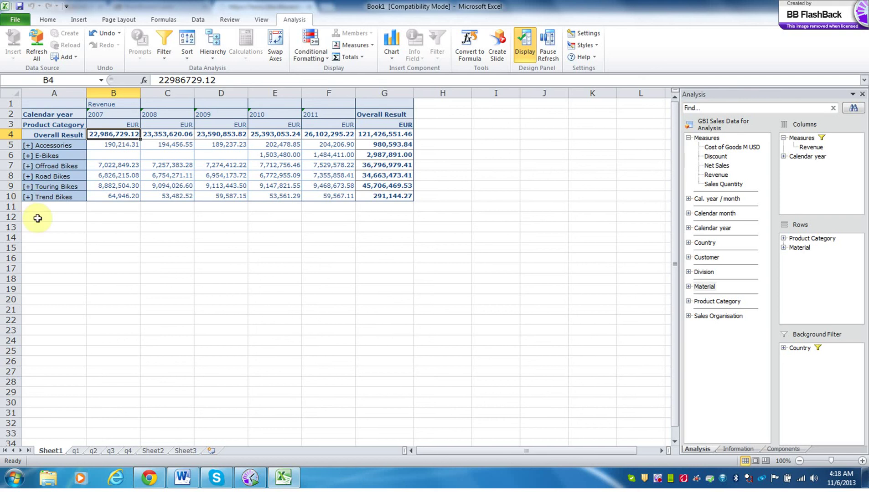
- Check q4, then copy Sheet1 to a new sheet after q4 named q4b
left_click(128, 450)
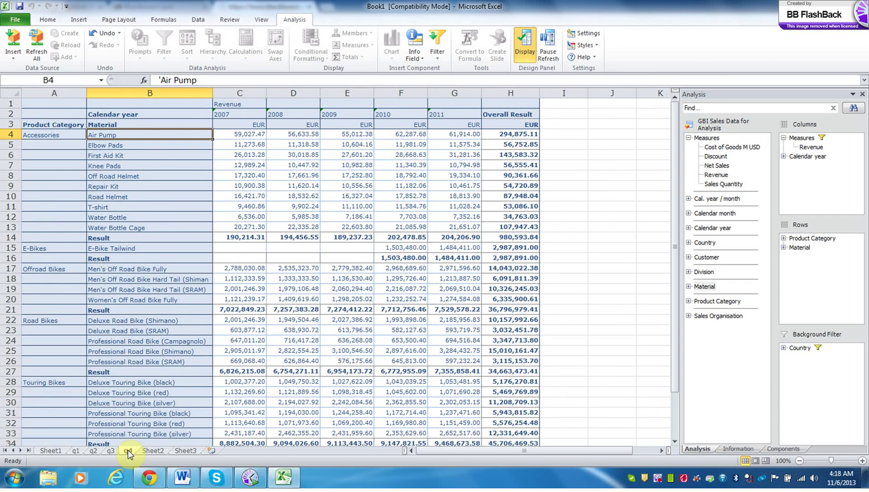
left_click(51, 450)
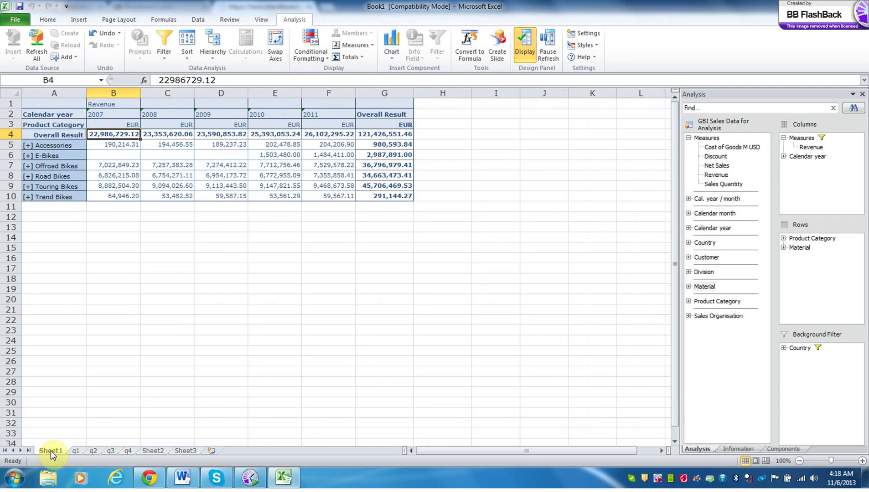
left_click_drag(52, 451, 151, 442)
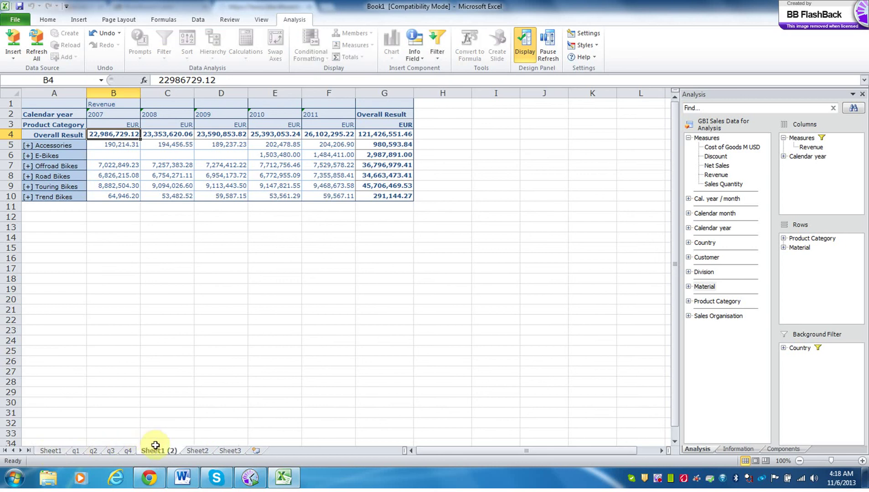
double_click(159, 451)
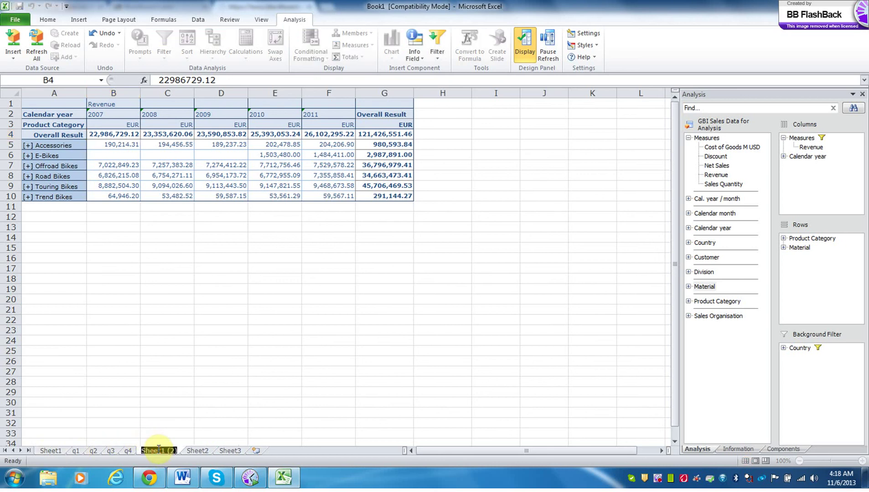
type("q4")
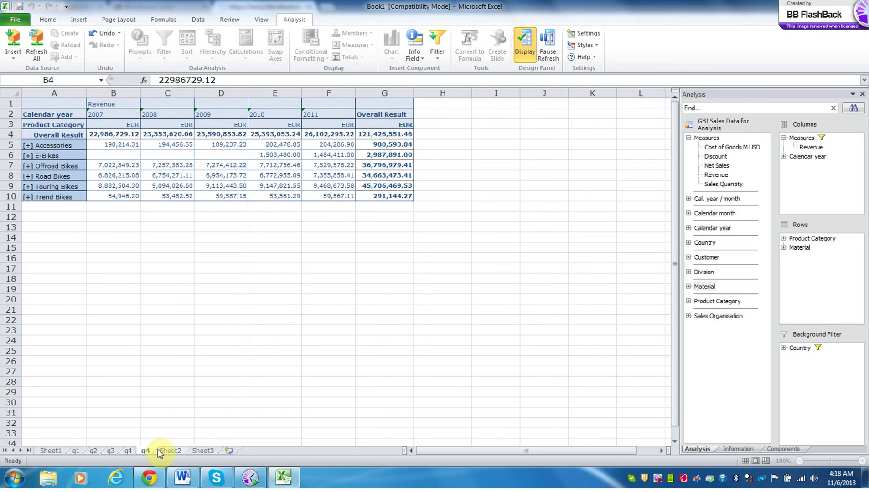
type("b")
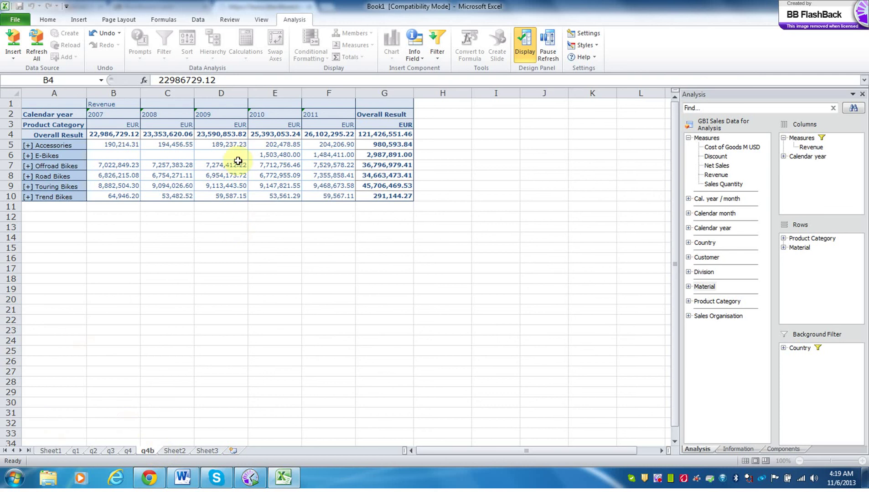
left_click(263, 115)
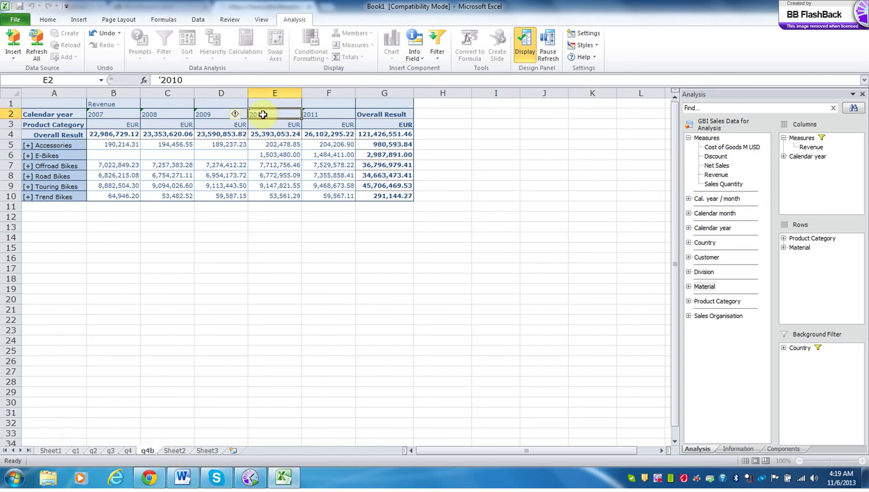
left_click_drag(263, 115, 311, 115)
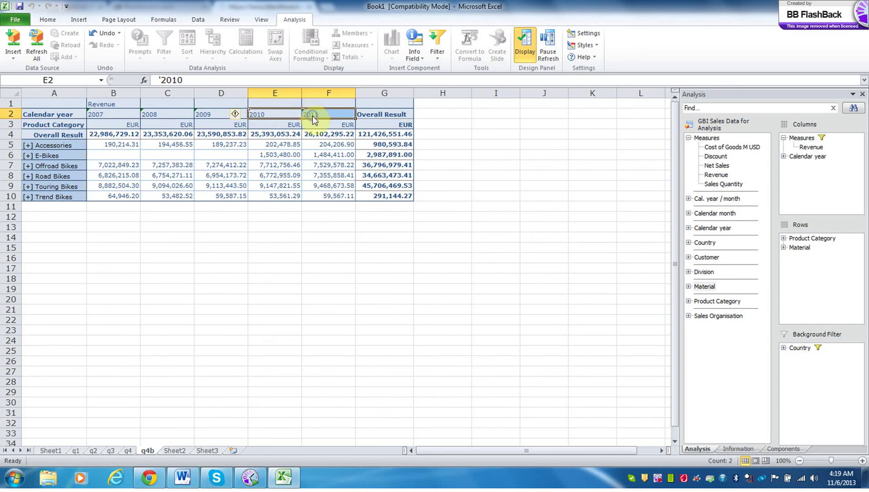
right_click(312, 116)
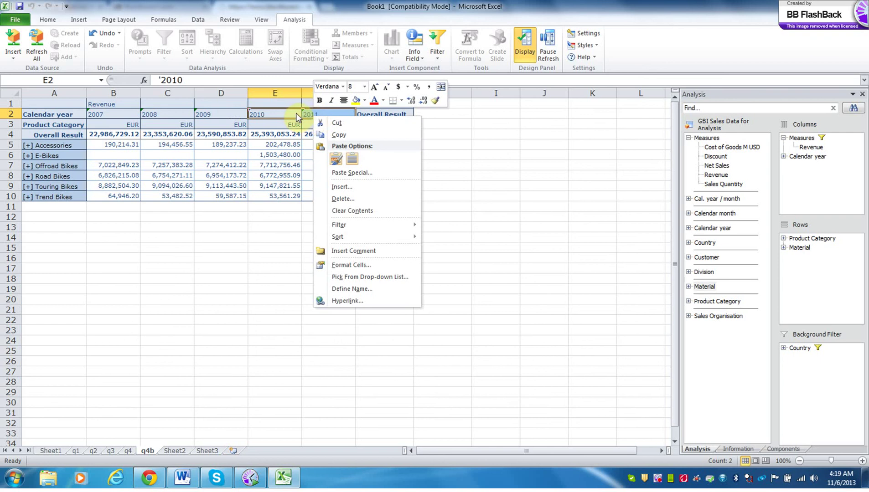
right_click(299, 114)
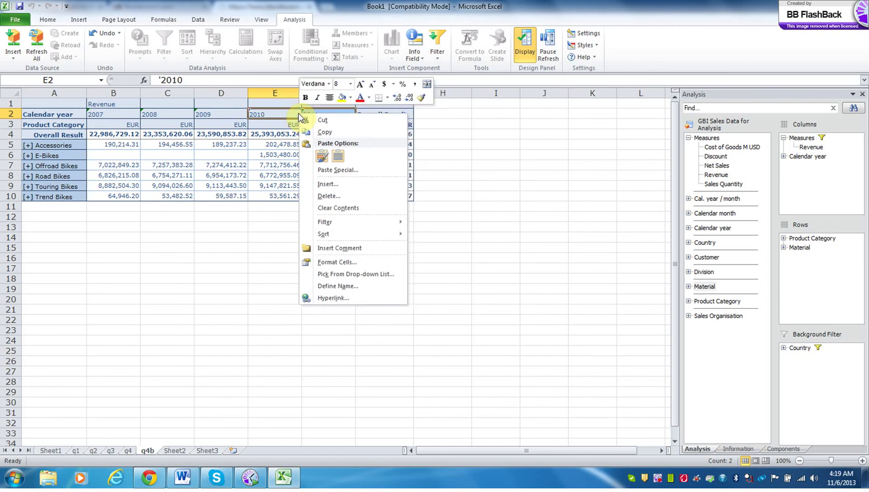
mouse_move(394, 223)
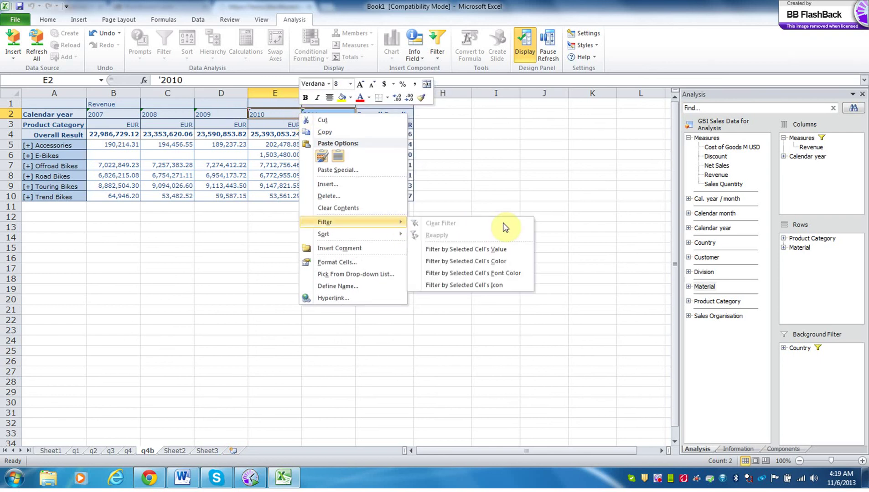
left_click(501, 156)
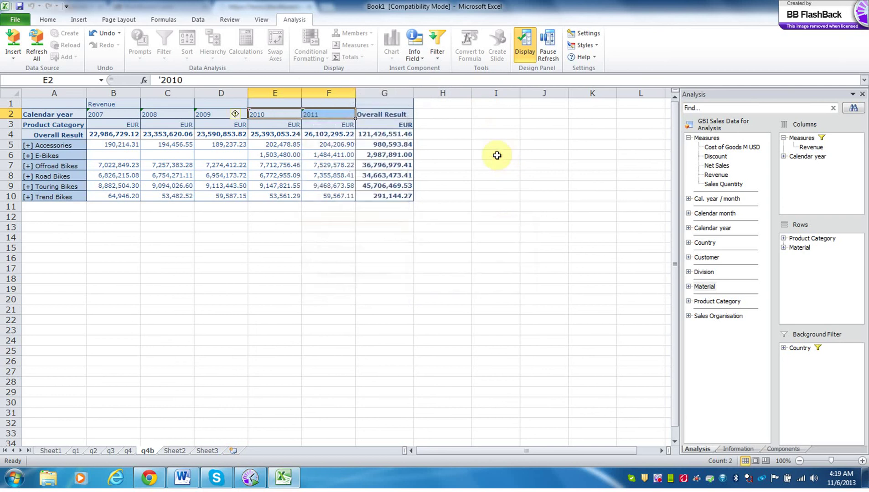
left_click(439, 58)
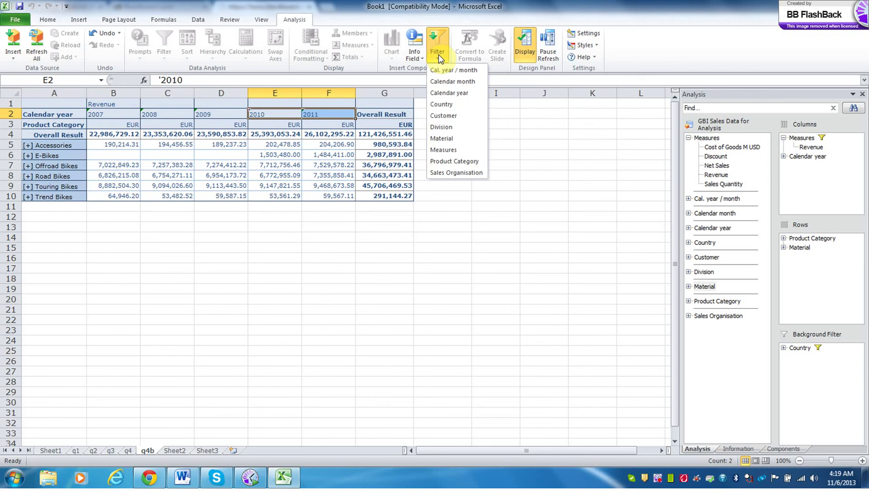
left_click(448, 93)
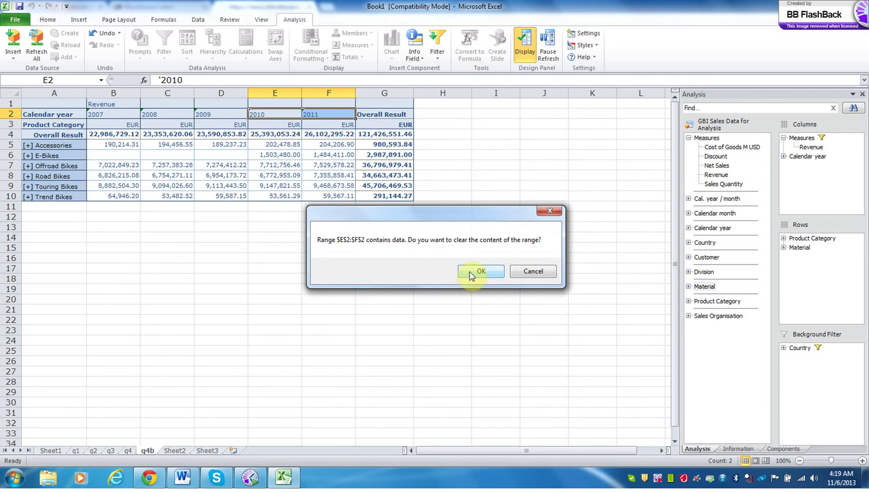
left_click(519, 270)
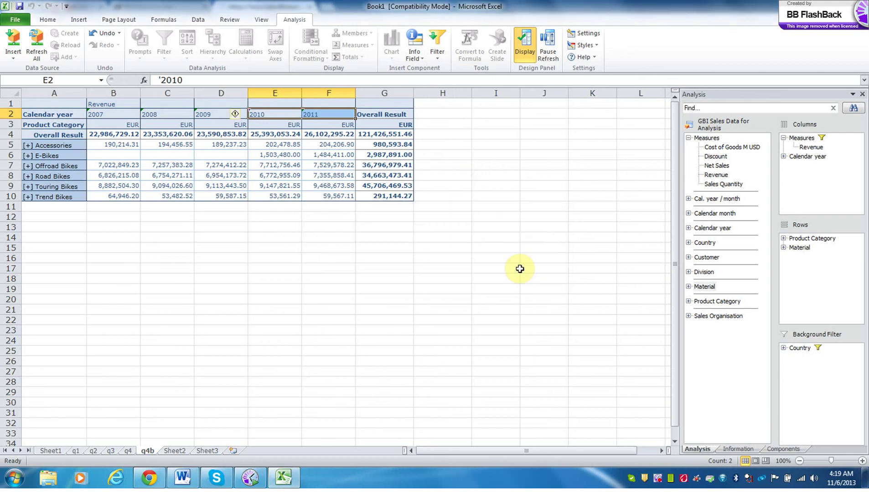
left_click(270, 113)
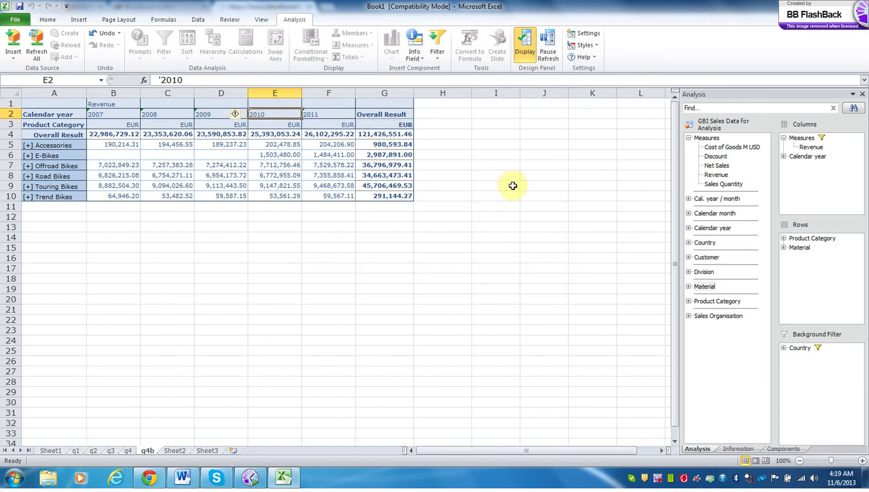
left_click(807, 157)
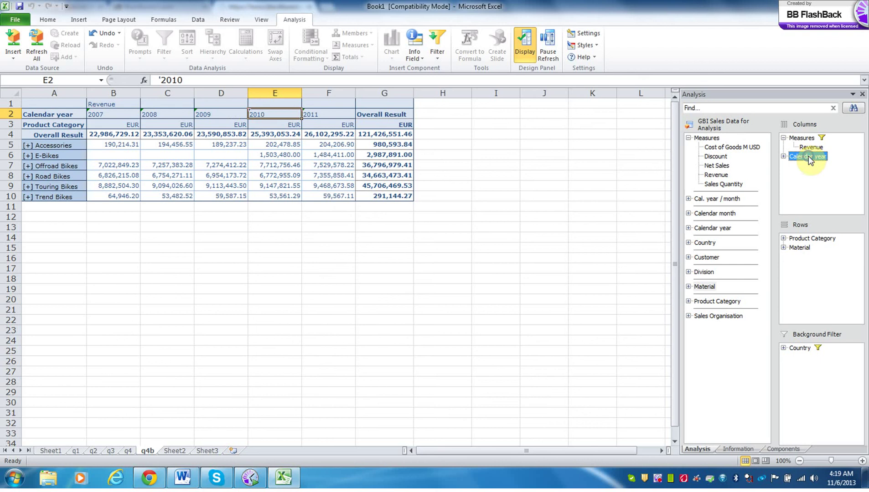
- Filter the Calendar year members down to only 2010 and 2011
right_click(808, 156)
left_click(799, 165)
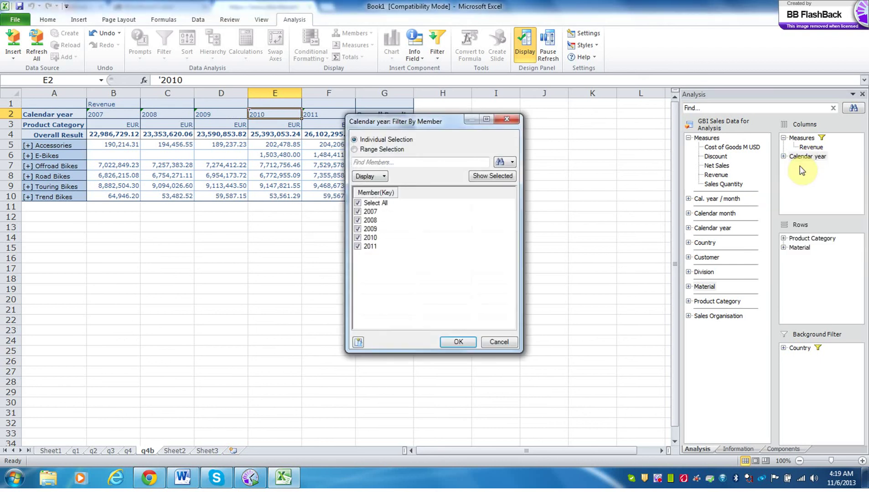
left_click(357, 204)
left_click(358, 237)
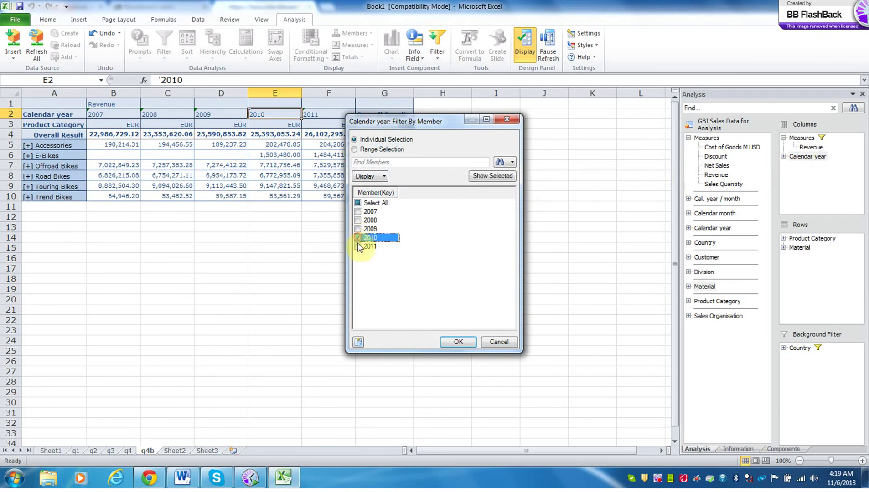
left_click(358, 246)
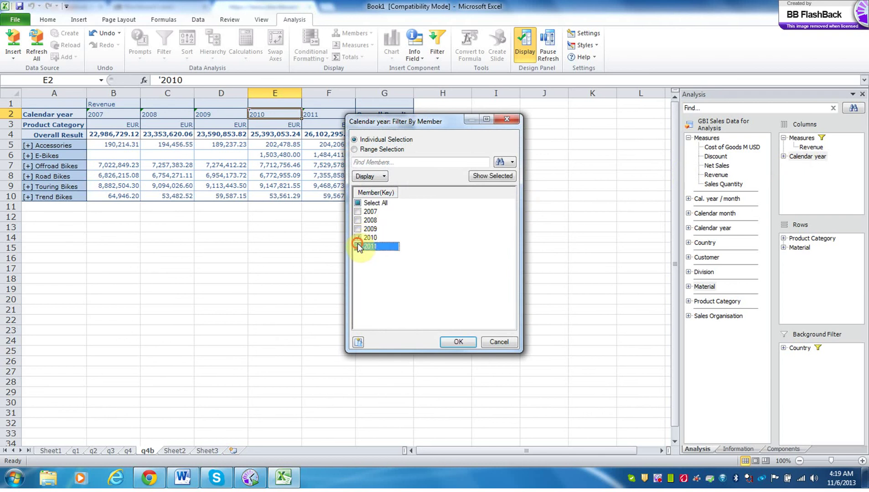
left_click(452, 341)
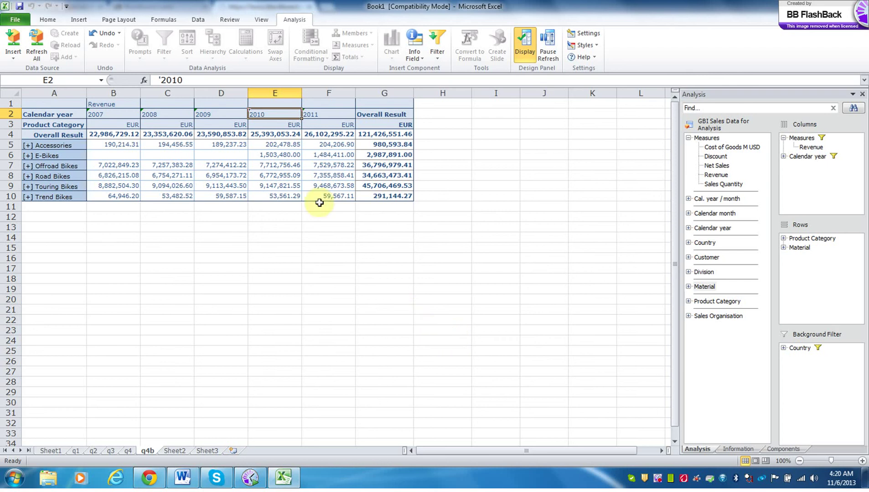
- Reapply the Calendar year member filter for 2010 and 2011, then select the 2010 header cell
left_click(804, 157)
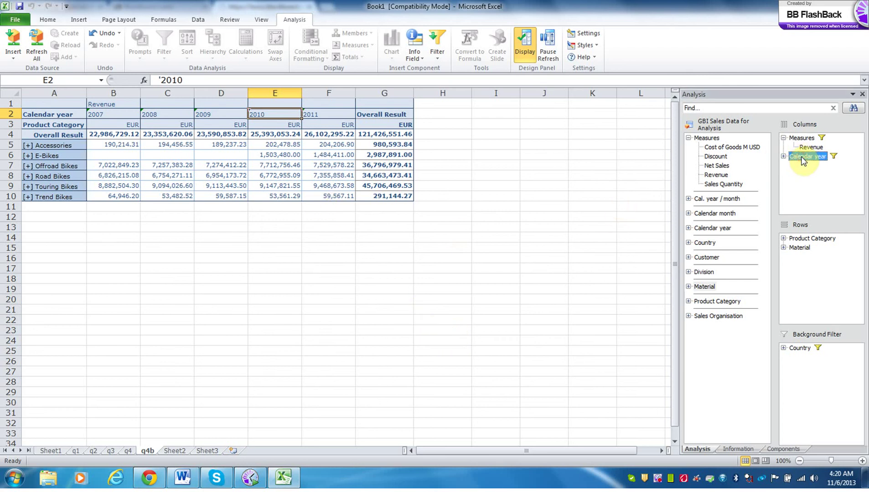
right_click(800, 156)
left_click(800, 163)
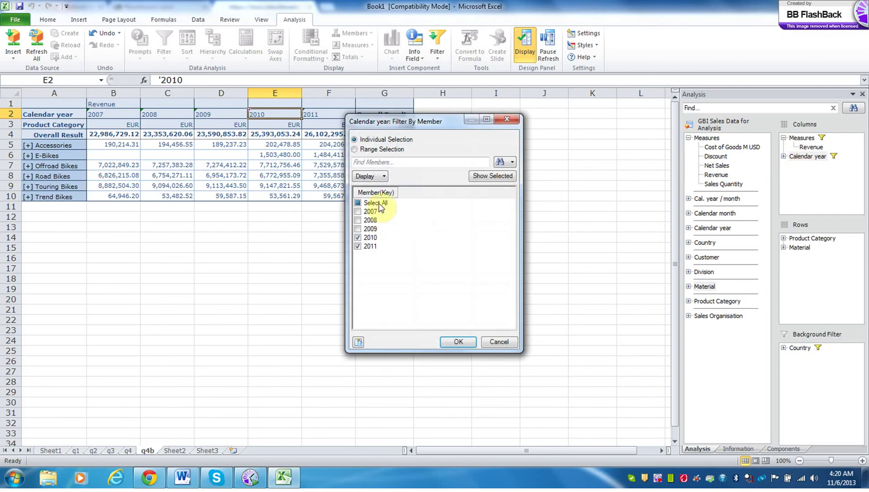
left_click(381, 205)
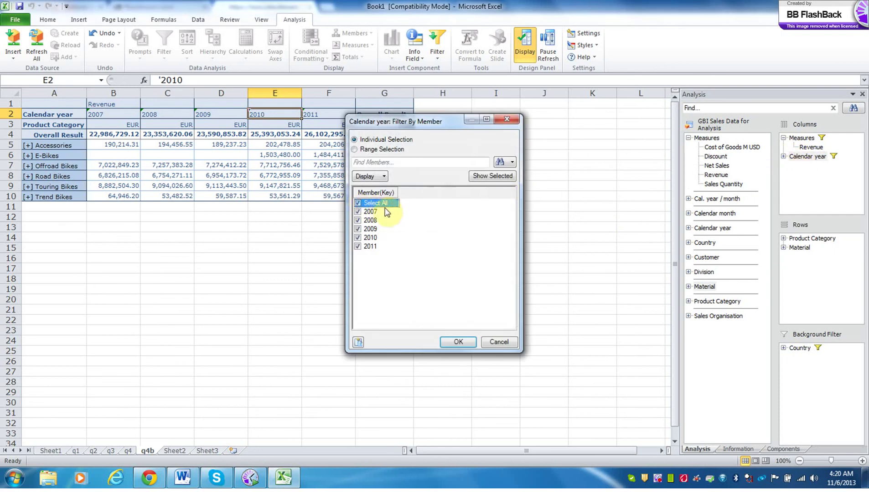
left_click(358, 203)
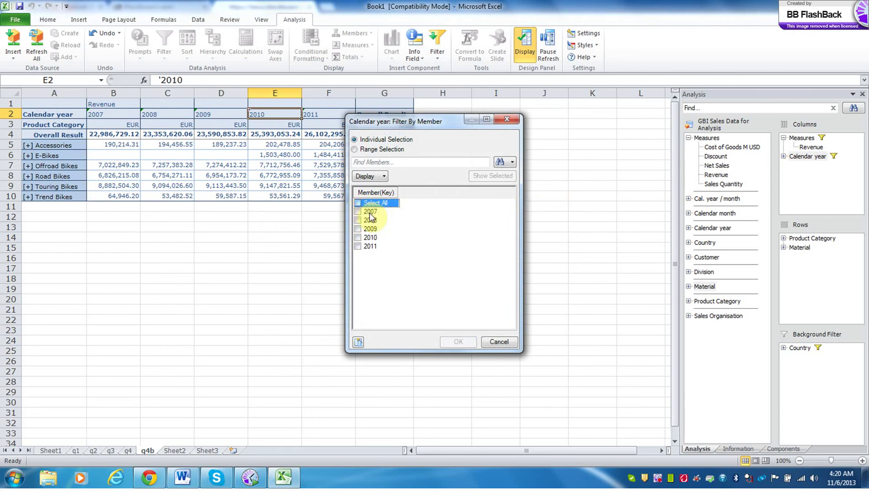
left_click(358, 237)
left_click(358, 246)
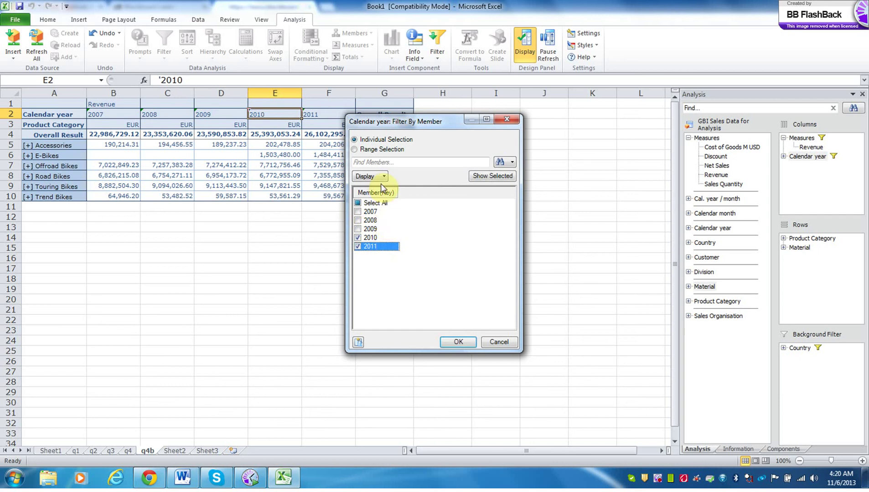
left_click(448, 342)
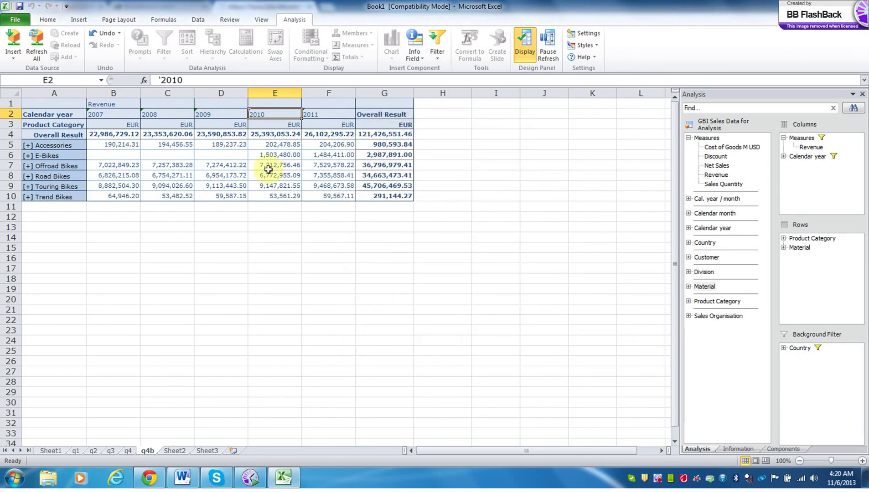
left_click_drag(274, 113, 320, 186)
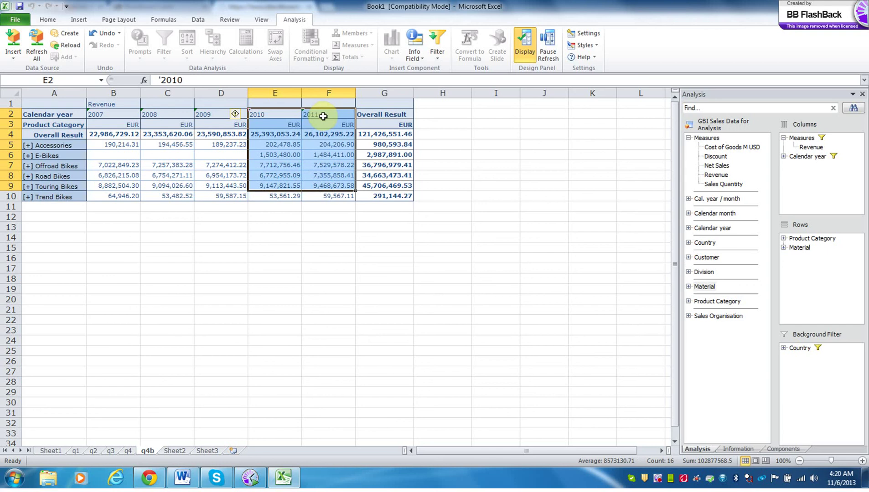
left_click(266, 111)
- Attempt a Z-to-A sort on the 2010–2011 headers, cancel it, and go to sheet q4
left_click_drag(266, 112, 324, 114)
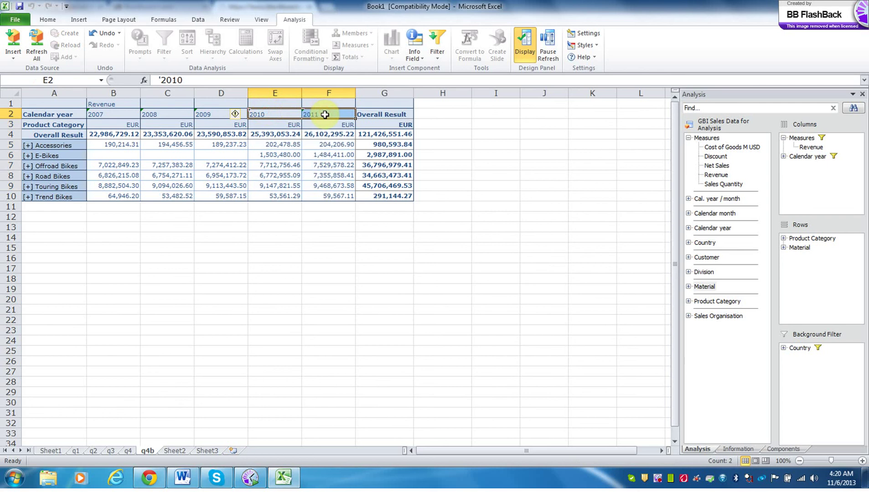
right_click(324, 115)
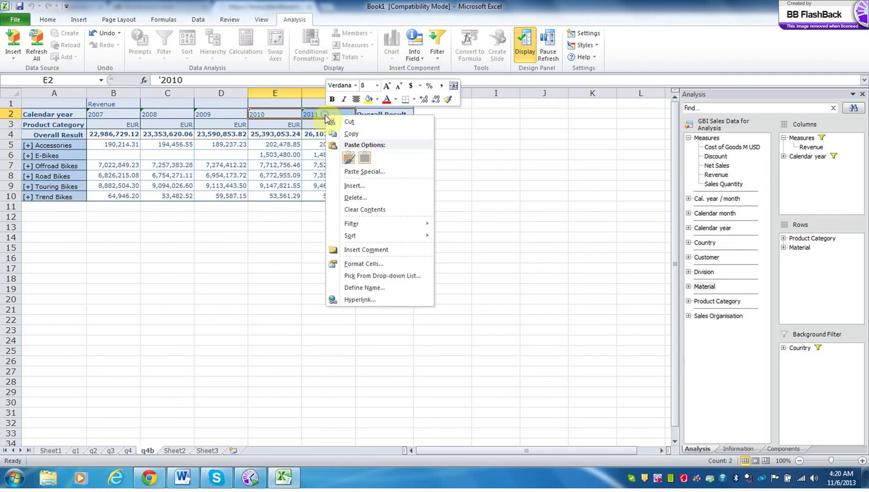
right_click(281, 110)
mouse_move(354, 232)
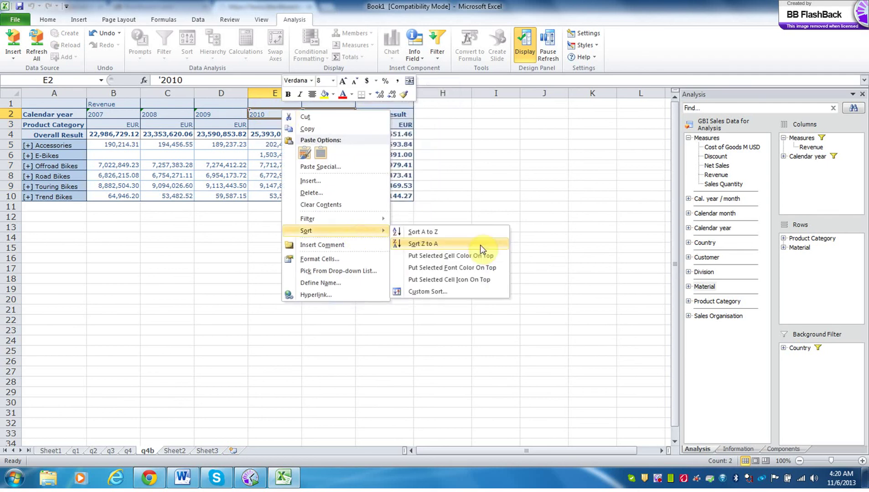
left_click(480, 247)
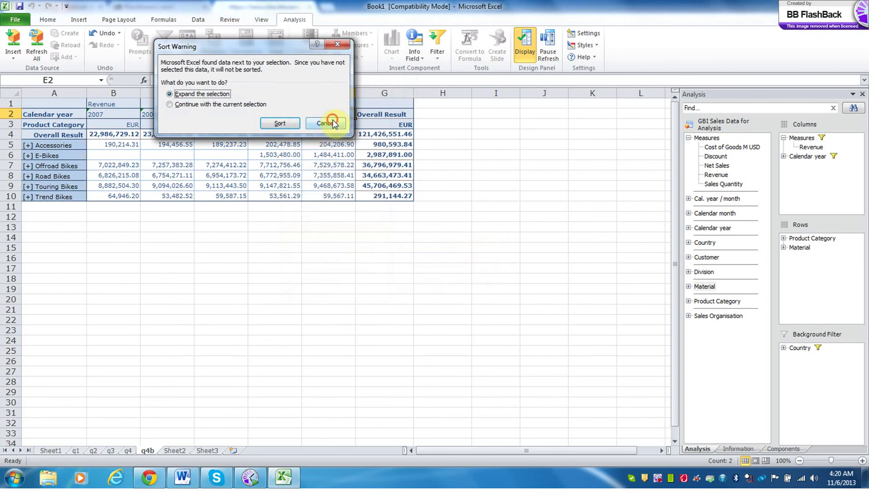
left_click(332, 120)
left_click(129, 450)
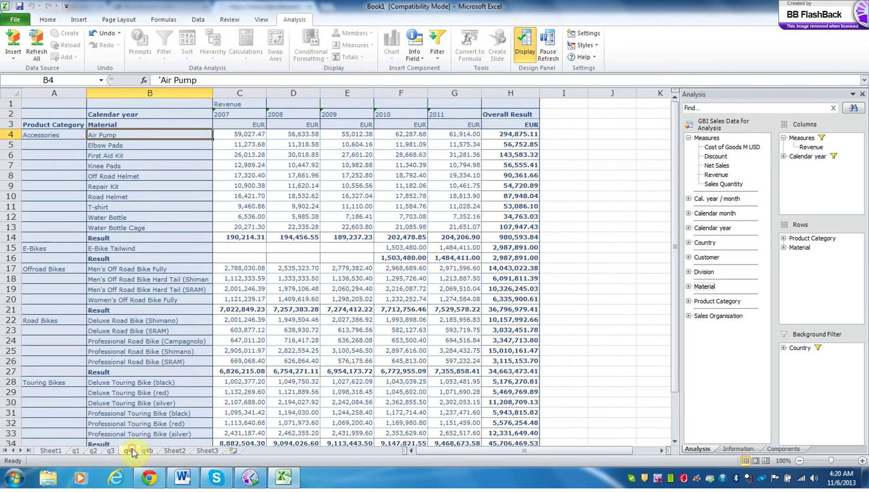
left_click(390, 114)
left_click_drag(390, 113, 443, 114)
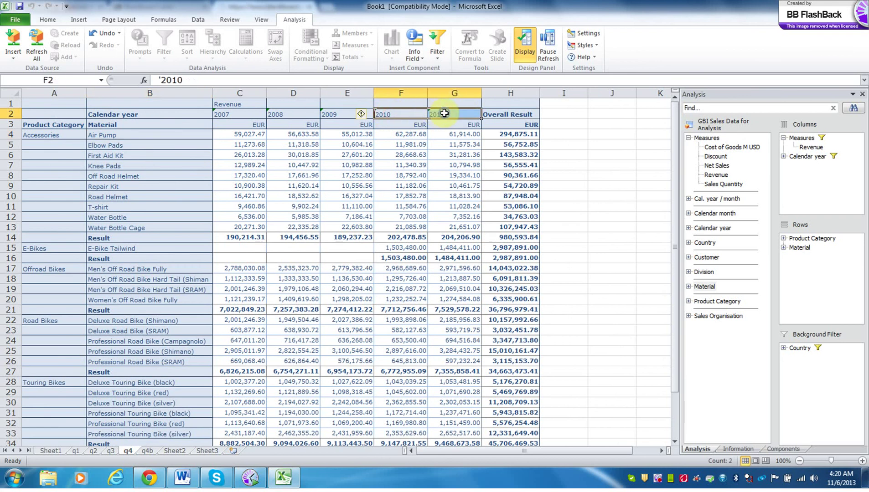
right_click(445, 114)
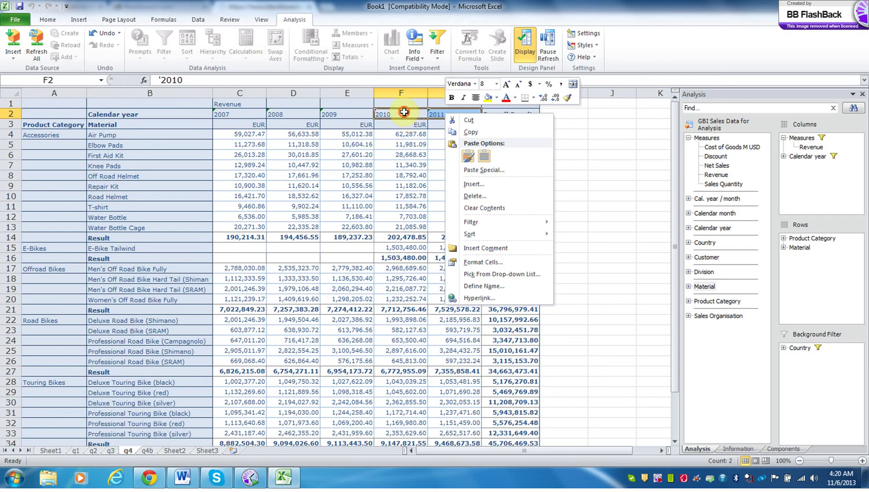
key("Escape")
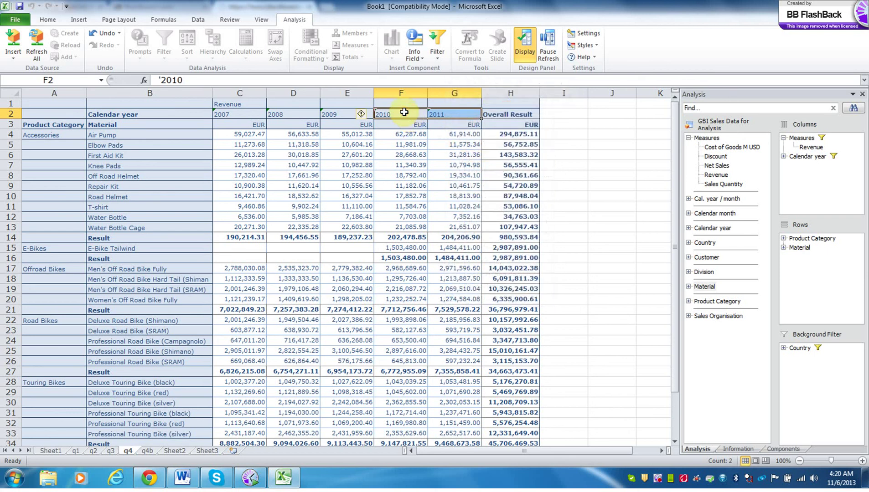
left_click(443, 54)
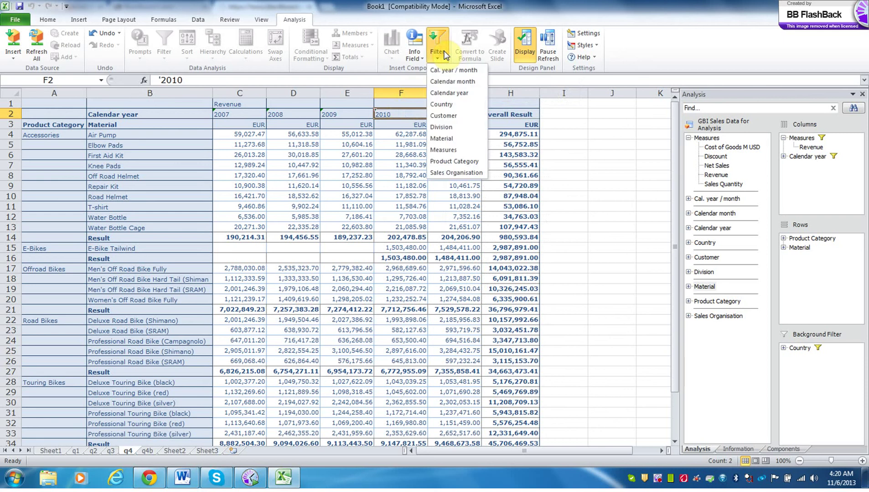
left_click(448, 95)
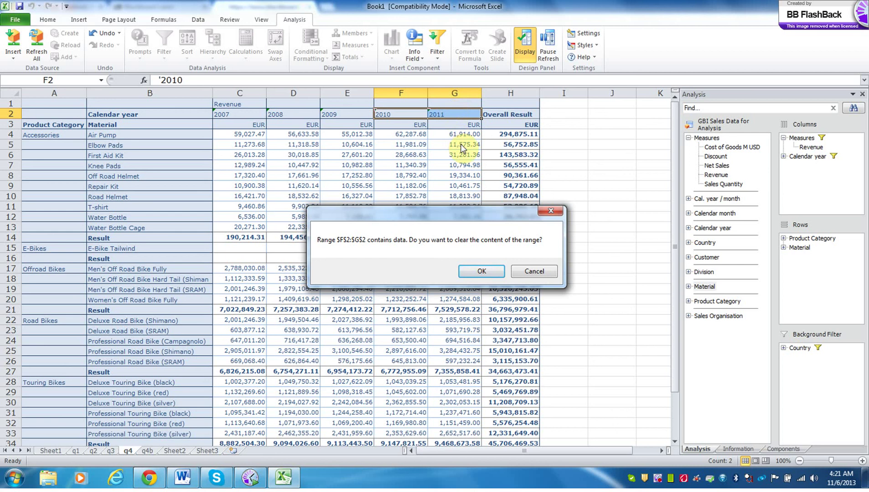
left_click(532, 272)
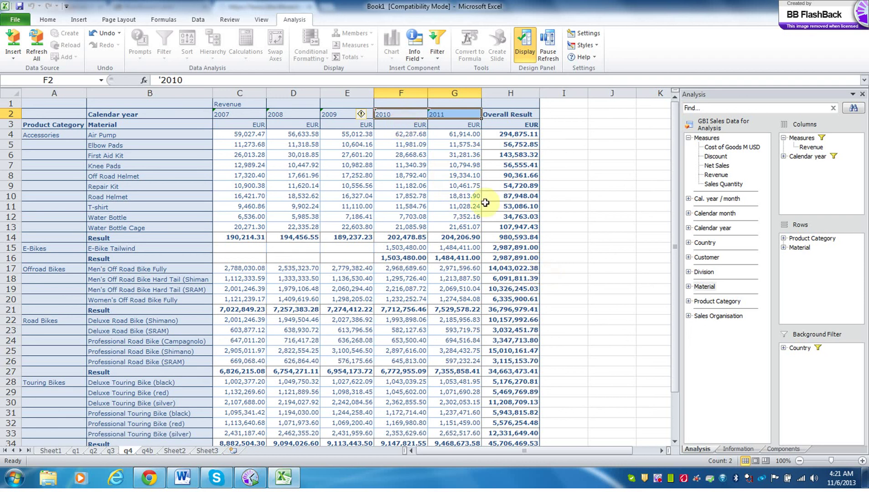
- Expand Calendar year in the Columns layout to show 2010 and 2011, then refresh the report
left_click(784, 157)
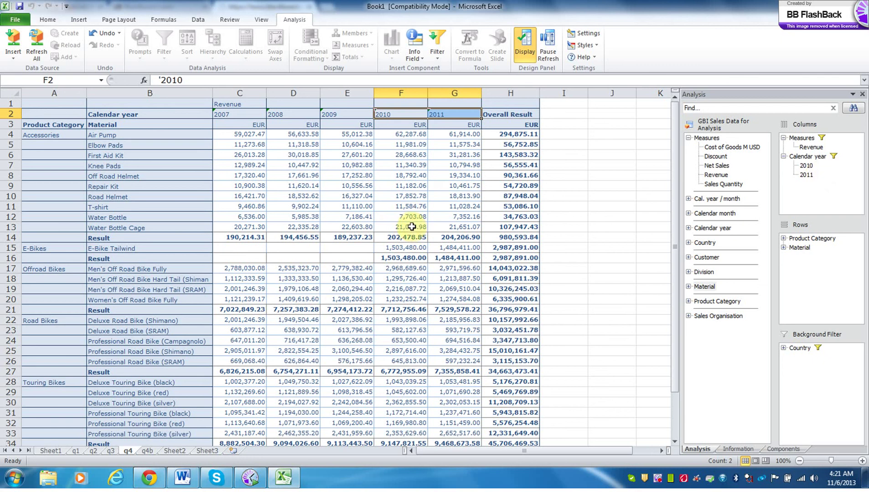
left_click(524, 51)
left_click(525, 52)
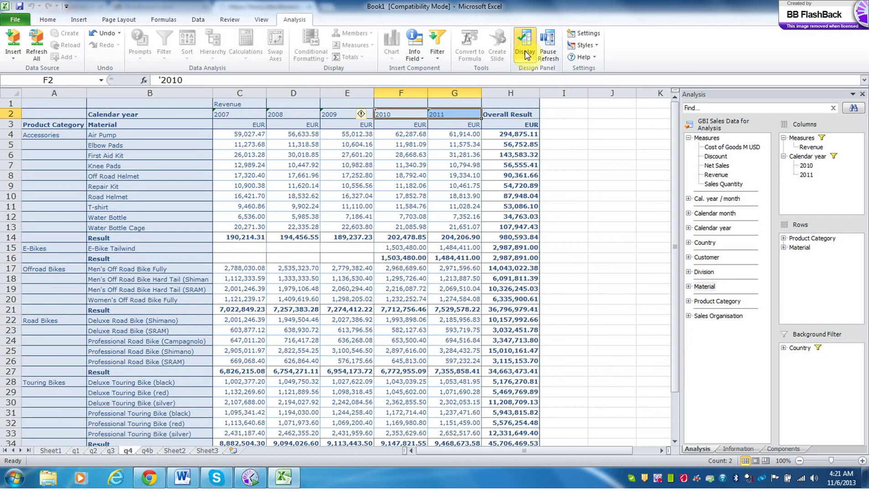
left_click(390, 112)
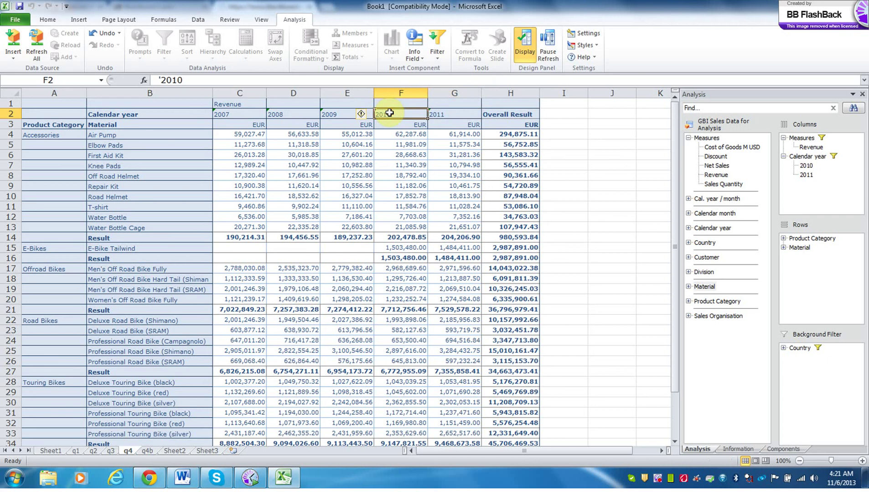
left_click(35, 60)
- Inspect and re-commit the 2010 header cell, then select Calendar year in the column layout
left_click(404, 116)
right_click(405, 115)
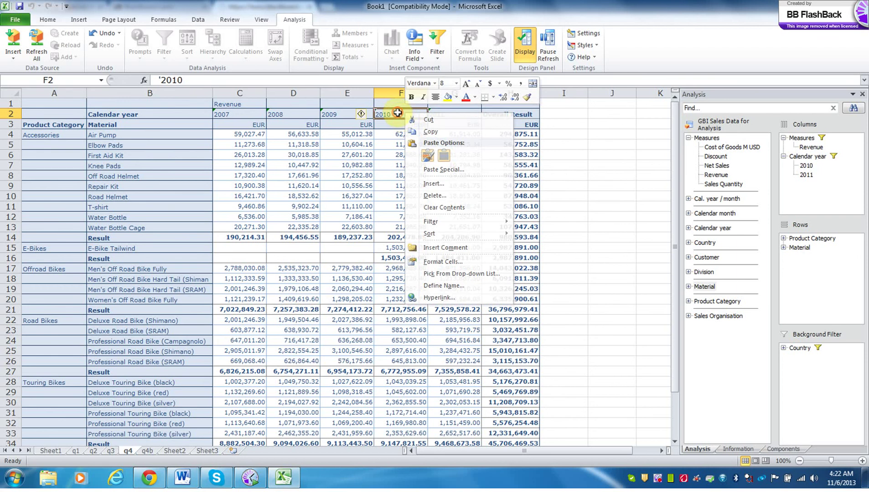
left_click(399, 116)
double_click(399, 114)
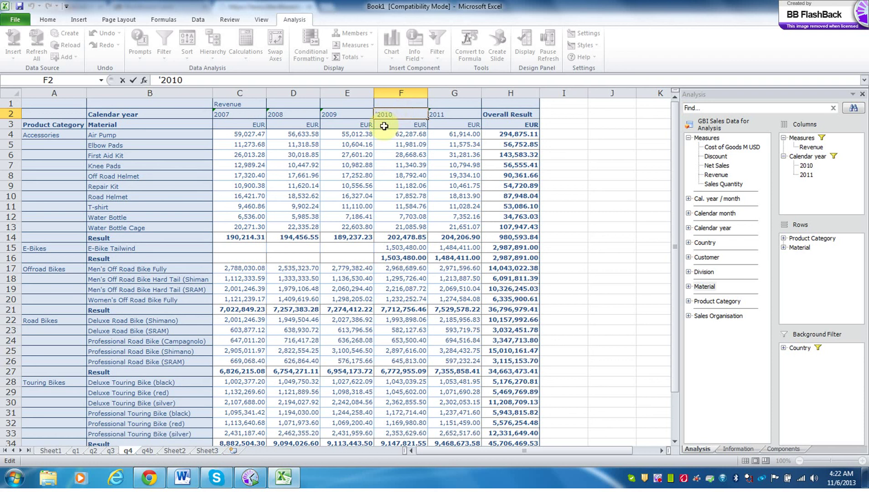
left_click(383, 127)
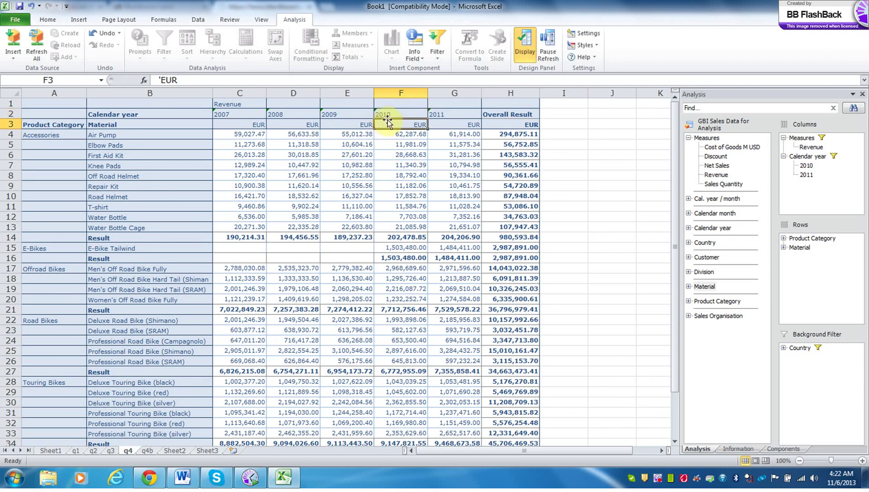
left_click(389, 114)
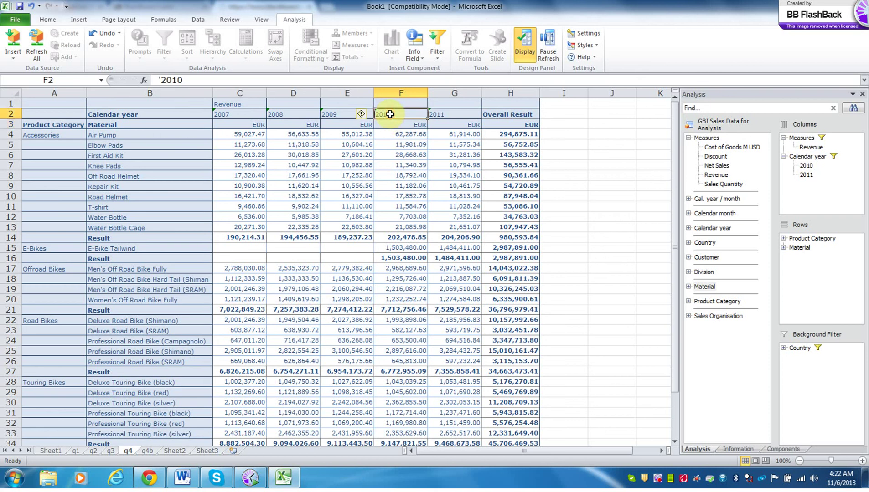
right_click(389, 115)
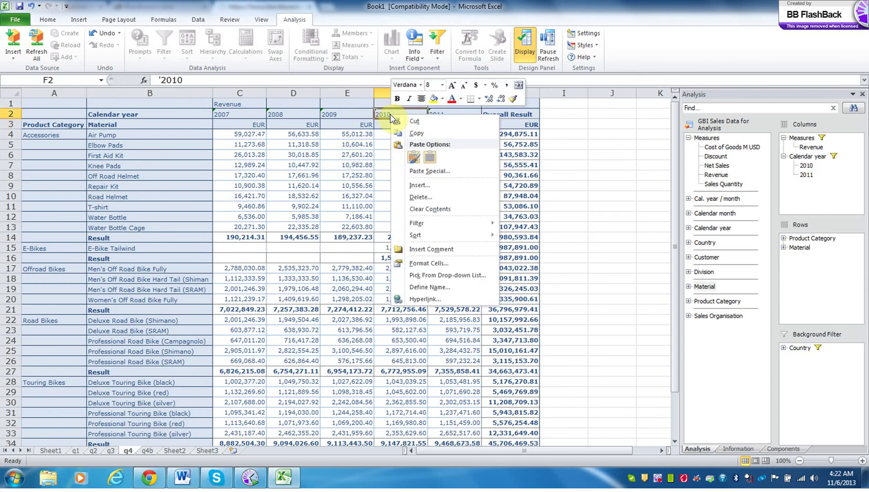
left_click(641, 330)
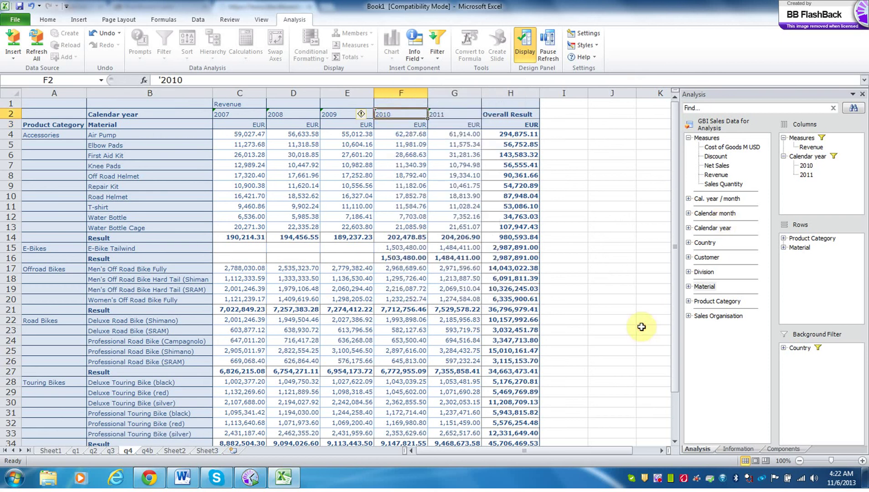
left_click(803, 159)
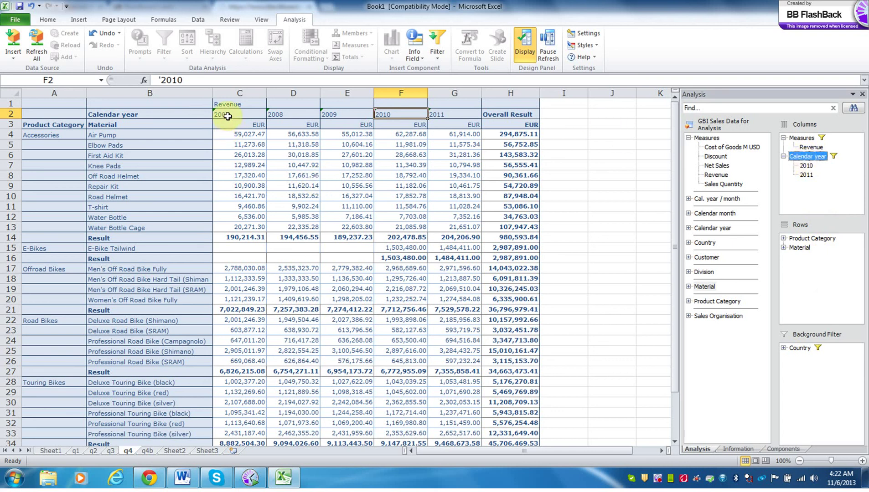
- Select the 2007–2009 header cells, then bring up Save As for the workbook
left_click_drag(227, 116, 355, 114)
right_click(354, 114)
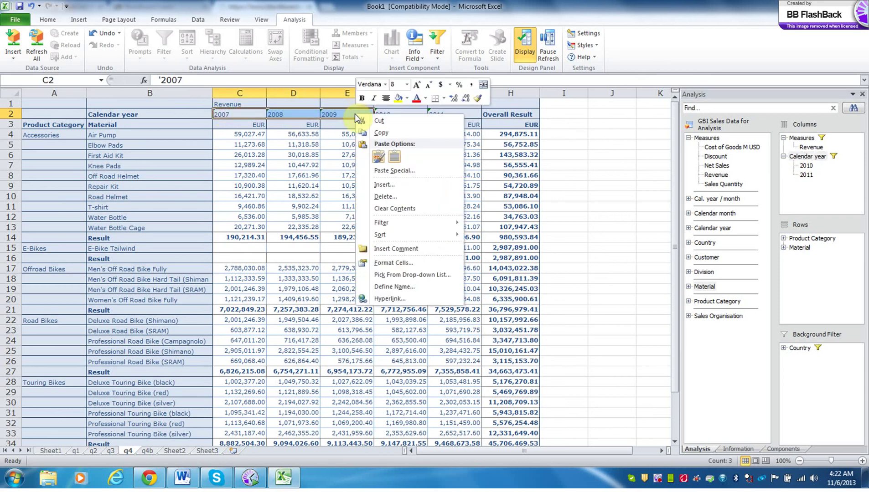
left_click(618, 247)
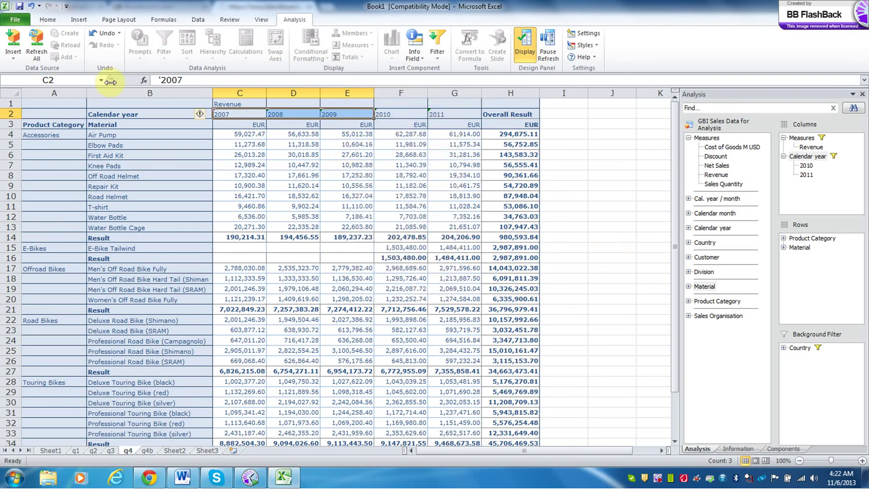
left_click(20, 6)
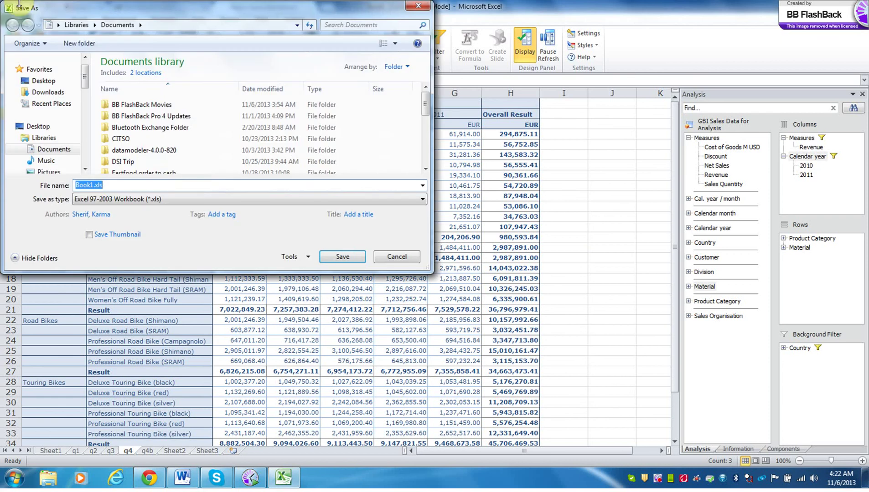
- Save the workbook in MGSC 671 as 'Multideimensional Reporting' plus the author's name (.xls)
left_click(91, 185)
key("shift+Left")
key("shift+Left")
key("shift+Left")
key("shift+Left")
key("shift+Left")
type("Multideimen")
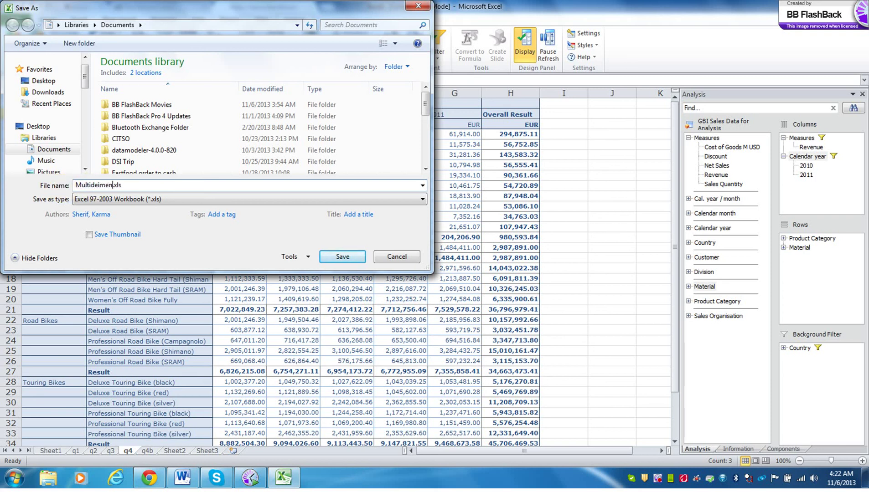
type("sional Reporting Sherif")
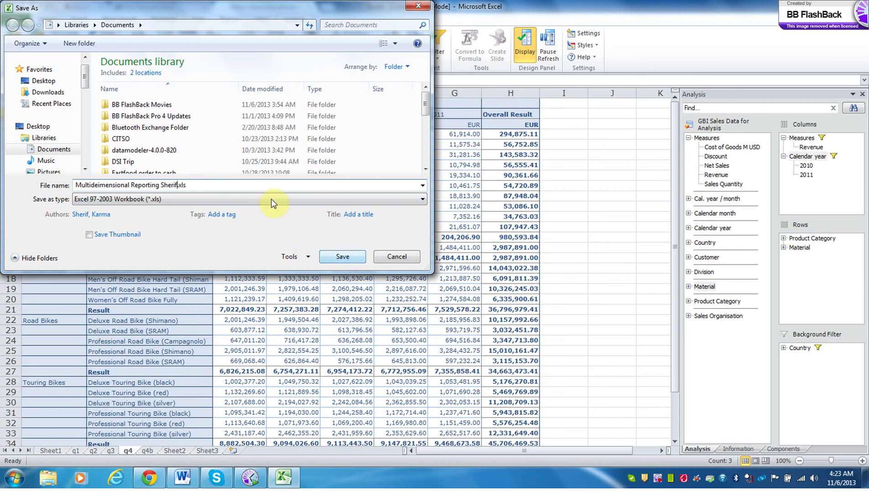
left_click(424, 159)
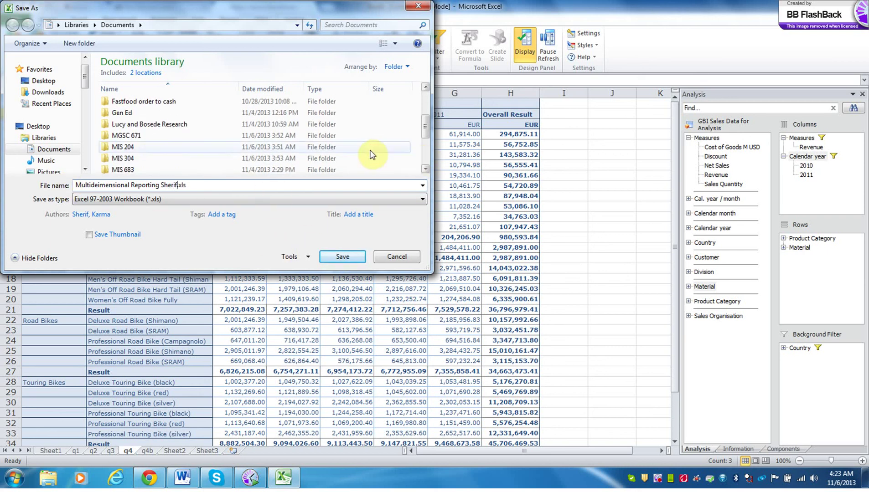
double_click(149, 136)
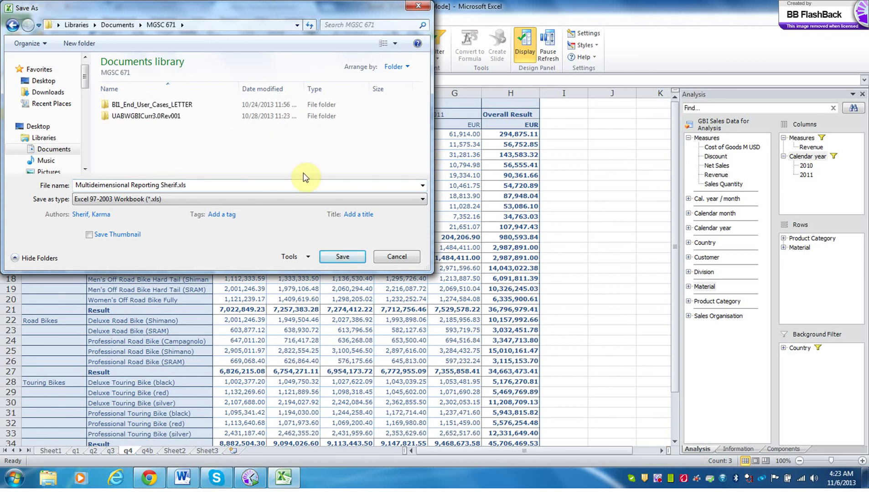
left_click(343, 258)
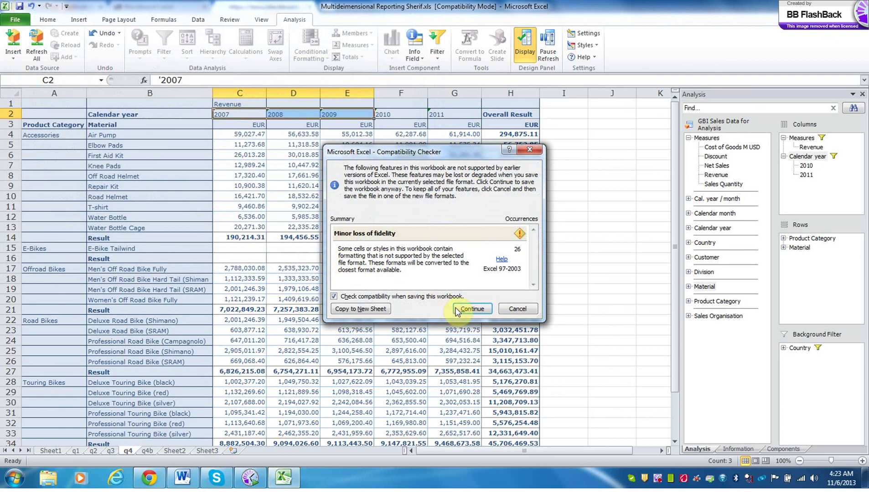
- Continue past the Compatibility Checker to finish saving in Excel 97-2003 format
left_click(466, 309)
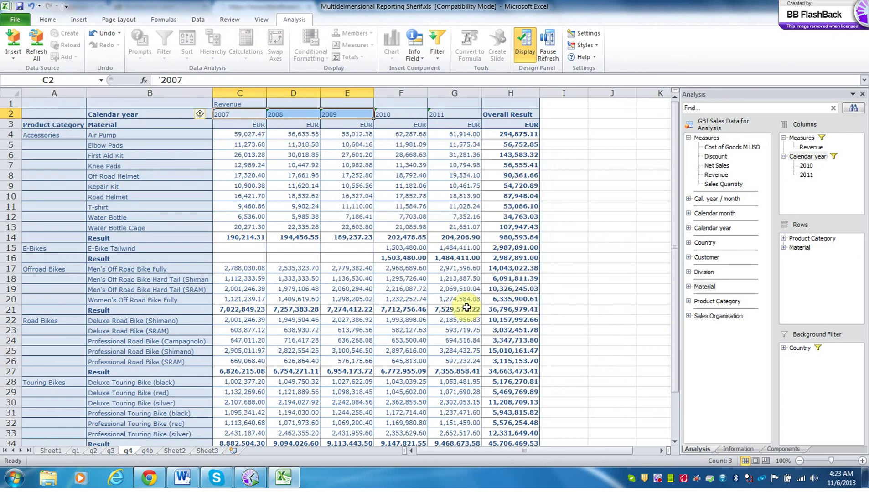